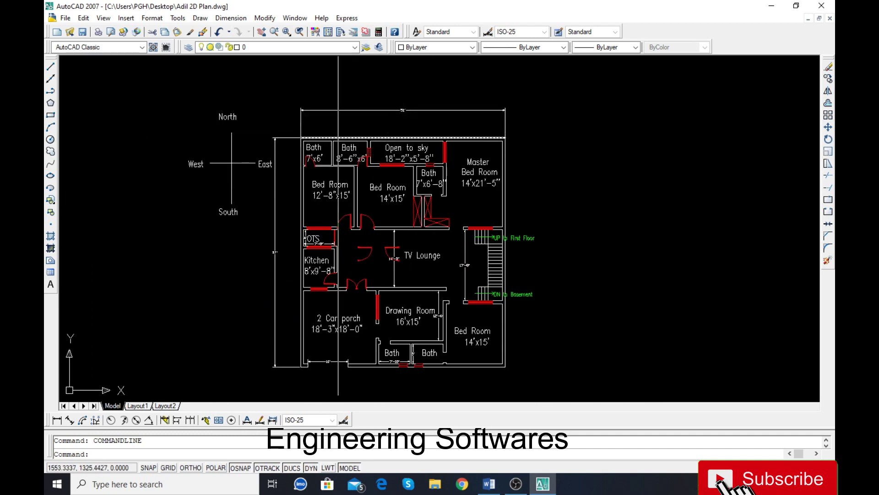
# Step: Examine the existing floor plan's room layout, overall dimensions and compass directions
pyautogui.scroll(-6, 276, 286)
pyautogui.scroll(3, 236, 236)
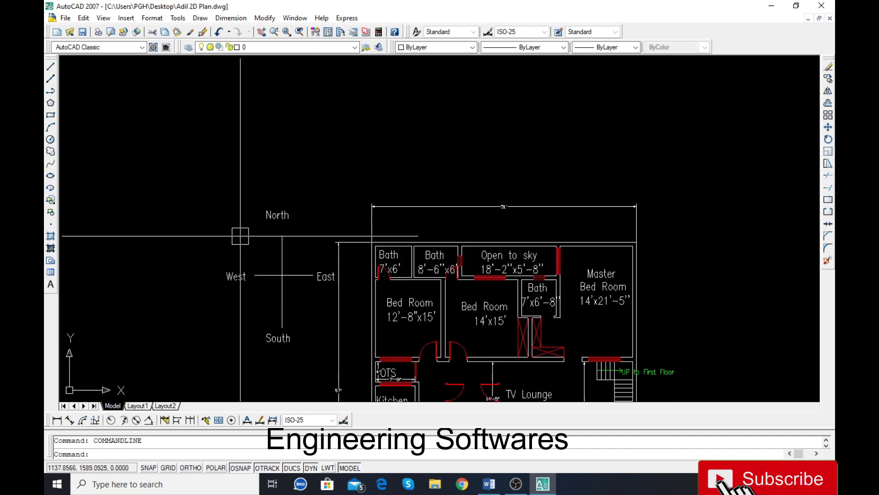
pyautogui.scroll(-5, 158, 178)
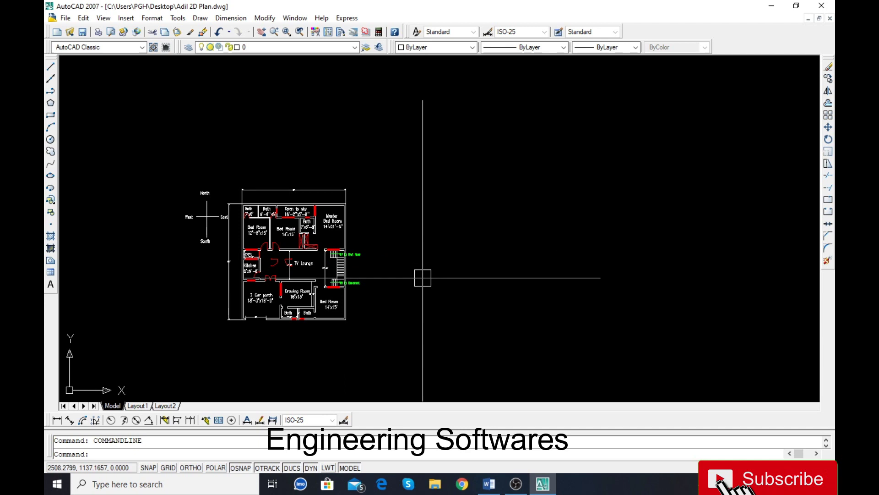
pyautogui.scroll(4, 376, 330)
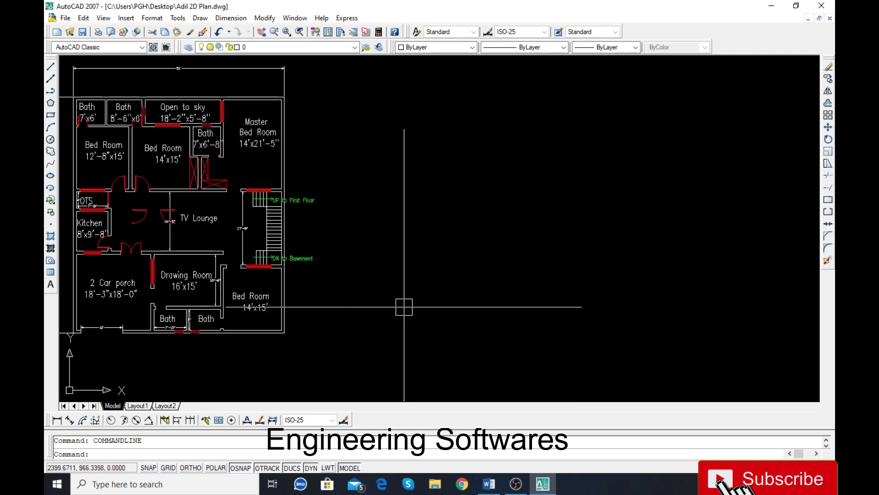
pyautogui.scroll(-2, 403, 305)
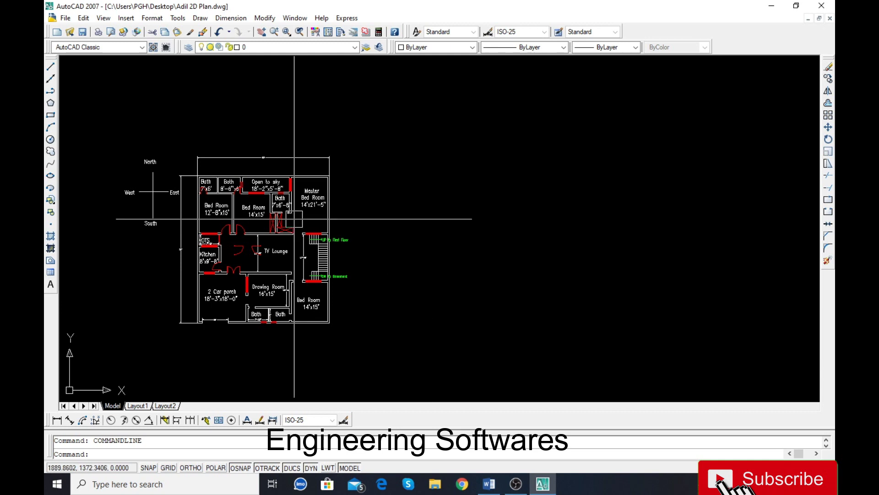
pyautogui.scroll(2, 126, 182)
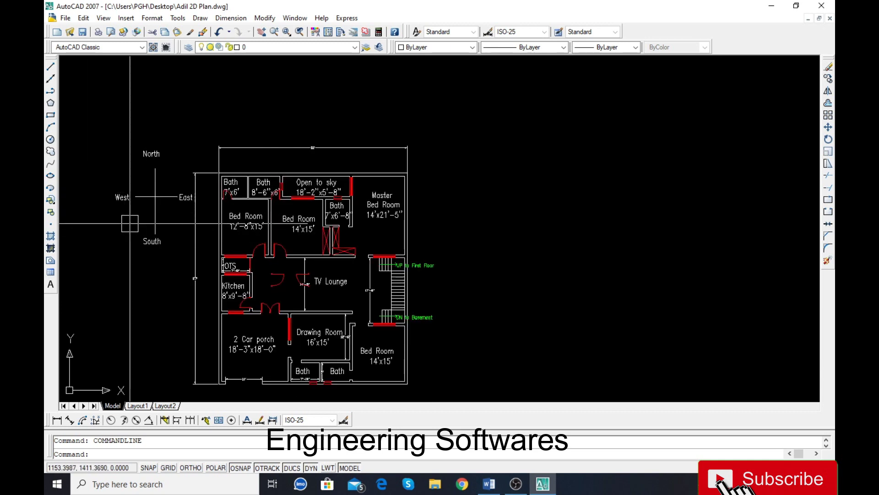
pyautogui.scroll(-2, 130, 224)
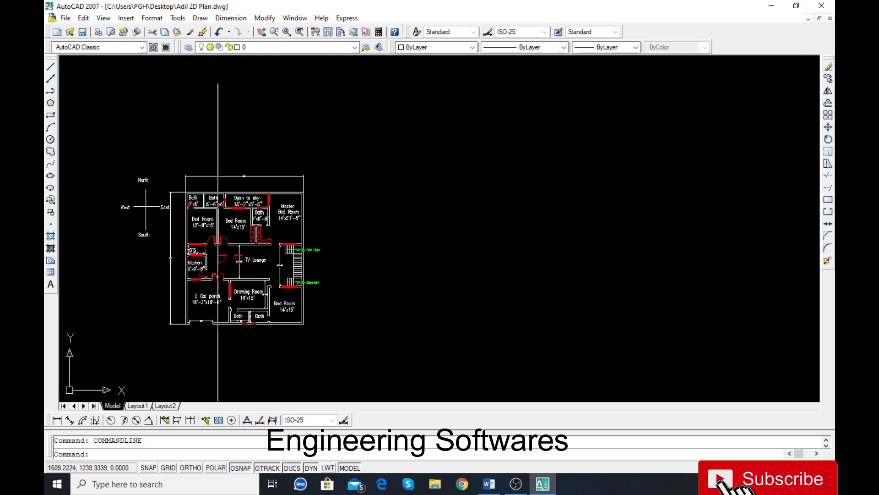
pyautogui.scroll(2, 329, 325)
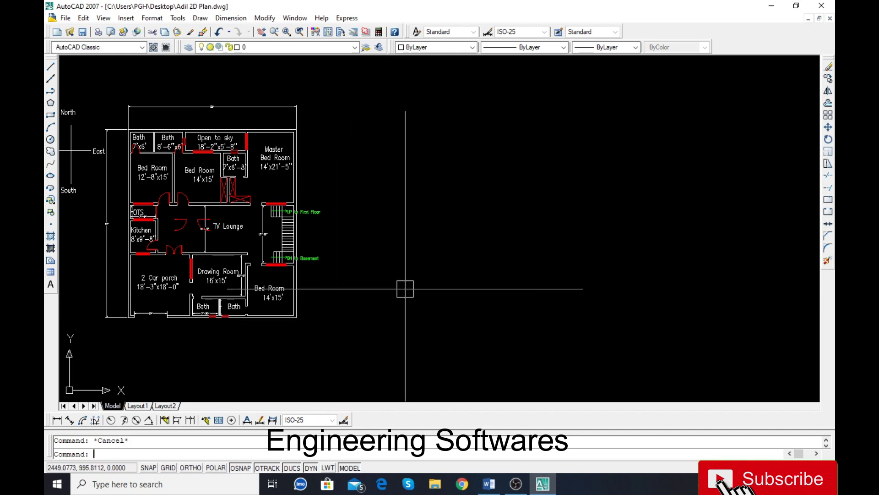
# Step: Configure the drawing units to Architectural length with 0'-0" precision and an insertion scale in inches
pyautogui.write('un')
pyautogui.press('Return')
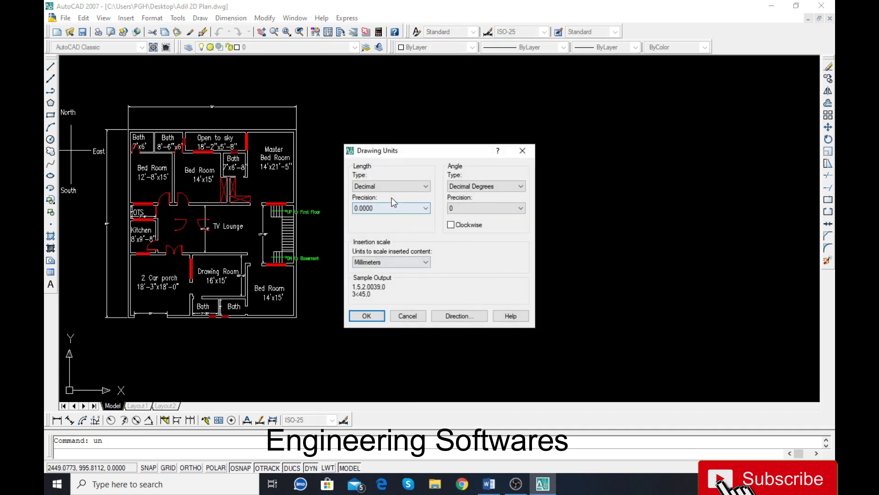
pyautogui.click(389, 203)
pyautogui.click(387, 208)
pyautogui.click(376, 215)
pyautogui.click(383, 262)
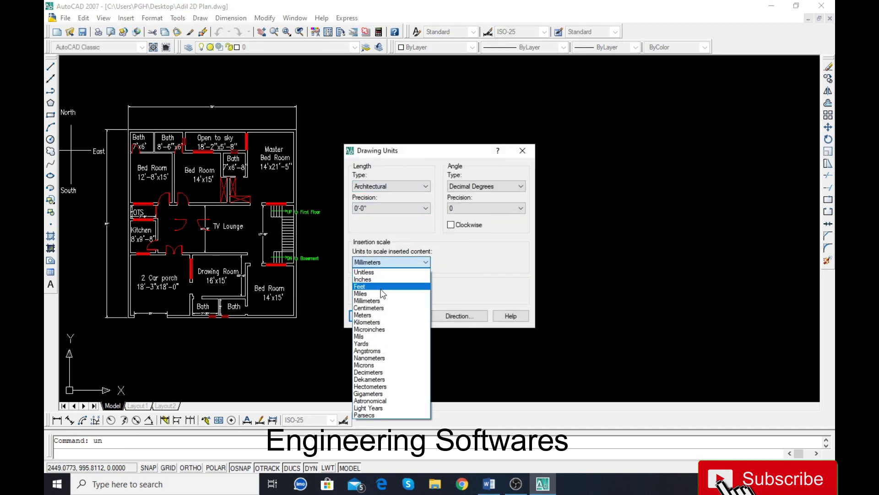
pyautogui.click(383, 280)
pyautogui.click(364, 316)
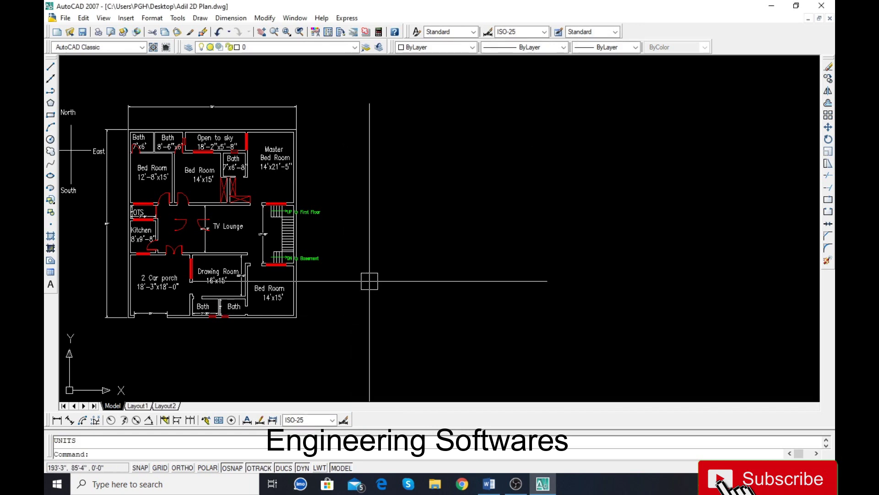
# Step: Modify the ISO-25 dimension style so its primary units use the Architectural format with 0'-0" precision
pyautogui.write('d')
pyautogui.press('Return')
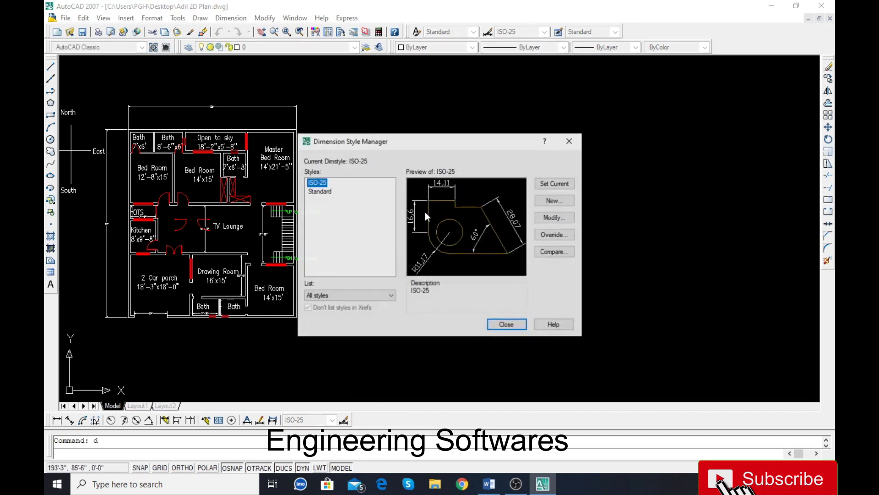
pyautogui.click(552, 217)
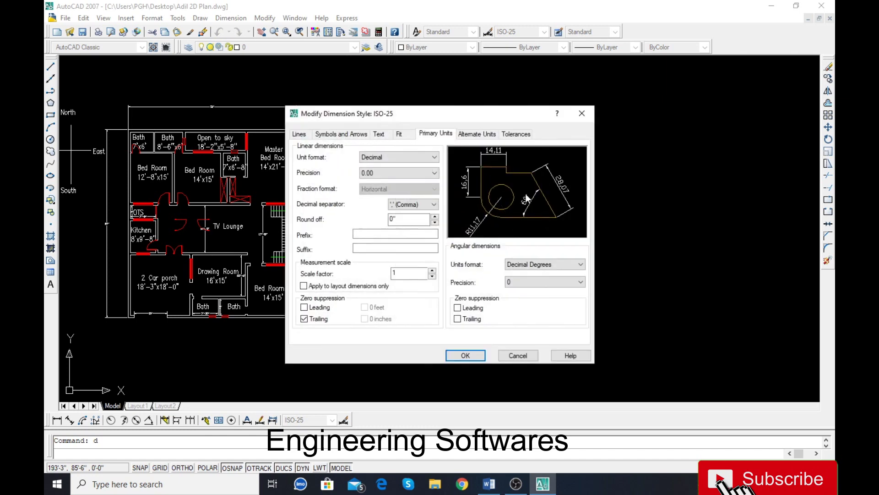
pyautogui.click(420, 156)
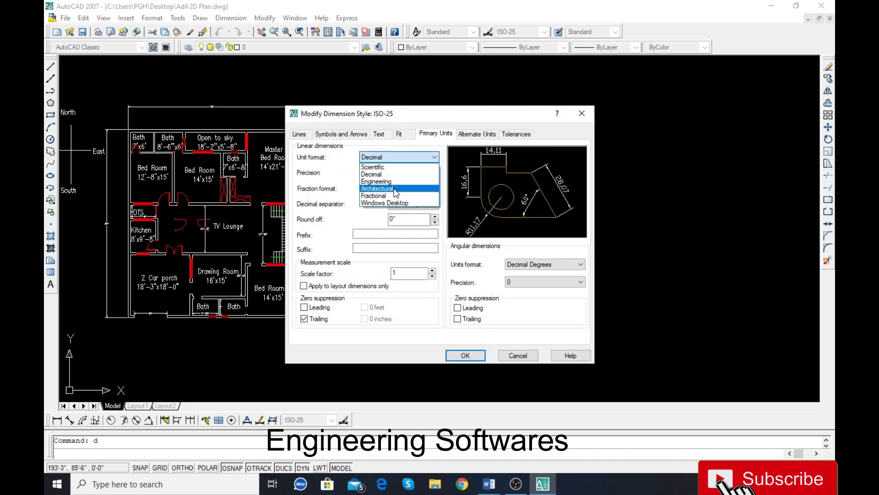
pyautogui.click(395, 189)
pyautogui.click(398, 173)
pyautogui.click(397, 181)
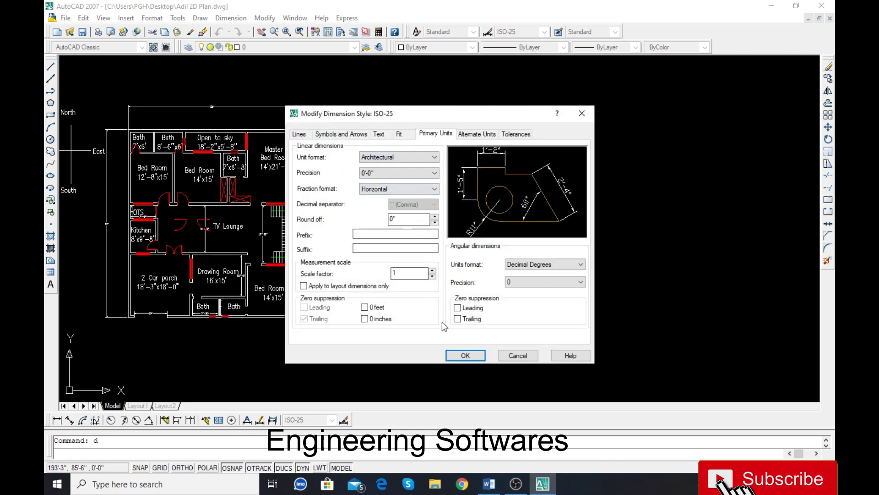
pyautogui.click(465, 356)
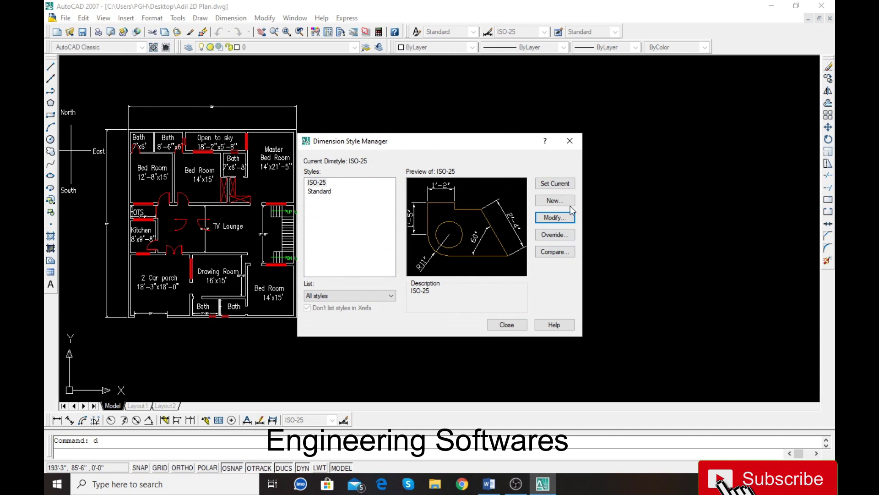
pyautogui.click(507, 325)
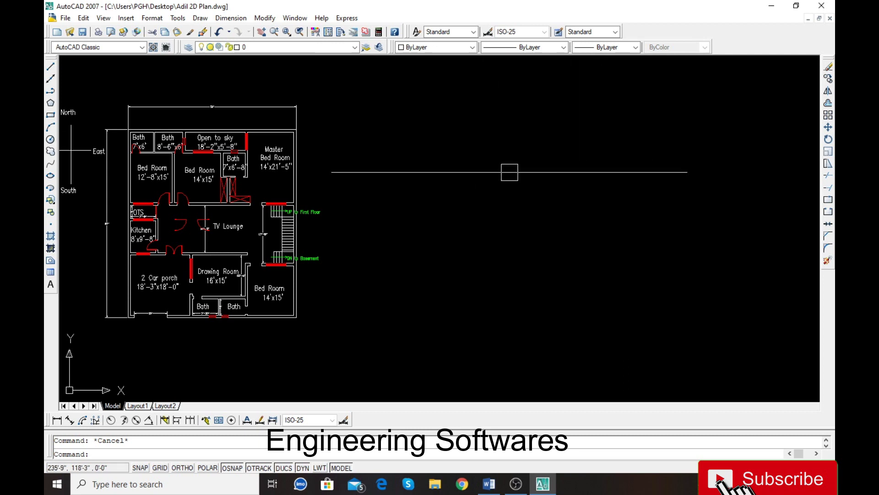
# Step: Draw a 51' horizontal line with Ortho on in the empty area east of the existing plan
pyautogui.press('l')
pyautogui.press('Return')
pyautogui.click(402, 135)
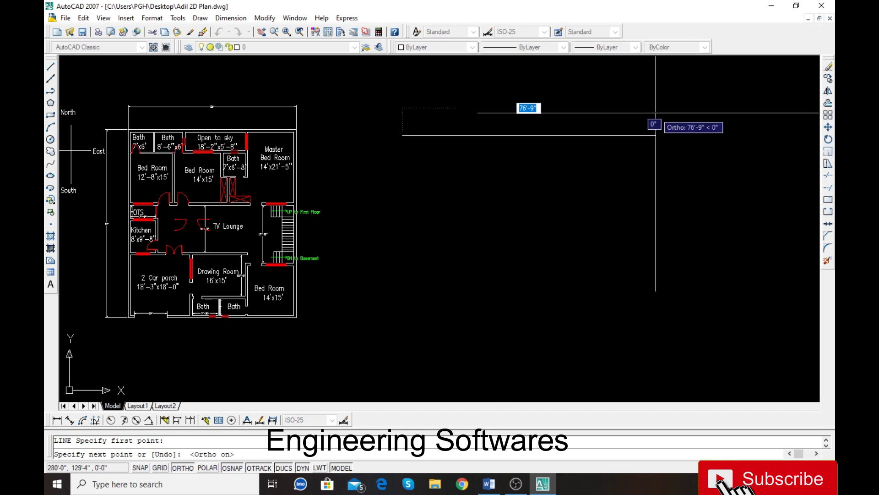
pyautogui.write('51')
pyautogui.press('Return')
pyautogui.press('Return')
# Step: Draw a 57' vertical line straight down from the west end of the horizontal line
pyautogui.press('Return')
pyautogui.click(402, 136)
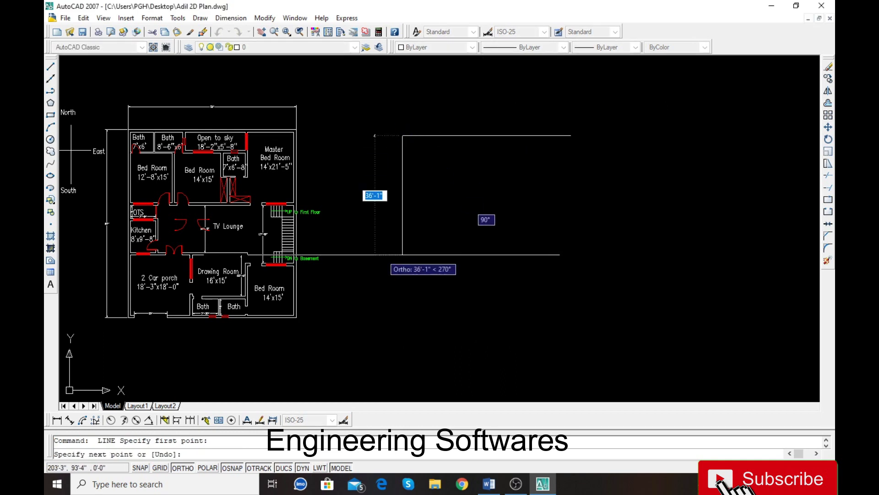
pyautogui.write('57')
pyautogui.press('Return')
pyautogui.press('Return')
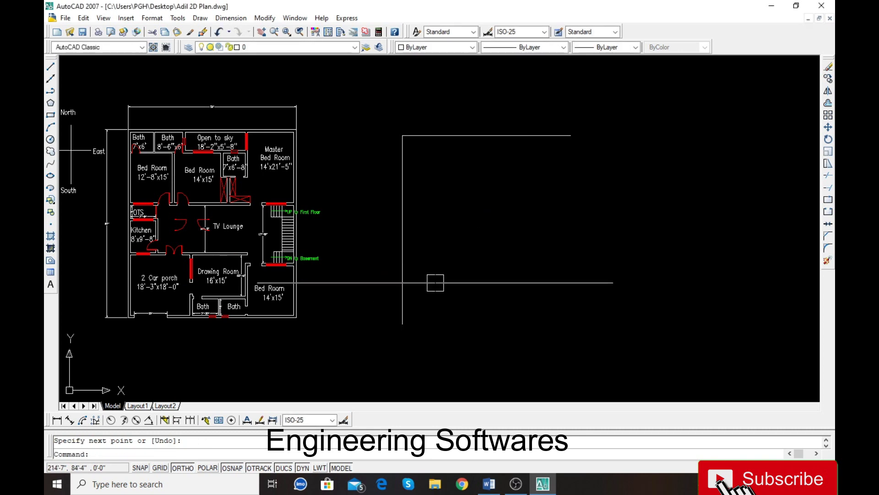
# Step: Offset the vertical line 51' to the east to form the opposite side of the outline
pyautogui.write('o')
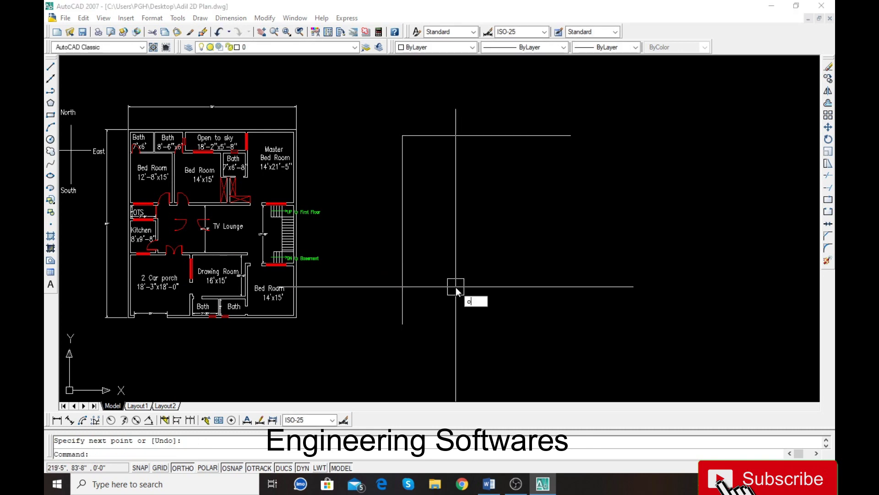
pyautogui.press('Return')
pyautogui.write("51'")
pyautogui.press('Return')
pyautogui.click(403, 249)
pyautogui.click(600, 294)
pyautogui.press('Escape')
# Step: Offset the top horizontal line 57' downward to close the rectangular outline
pyautogui.write('o')
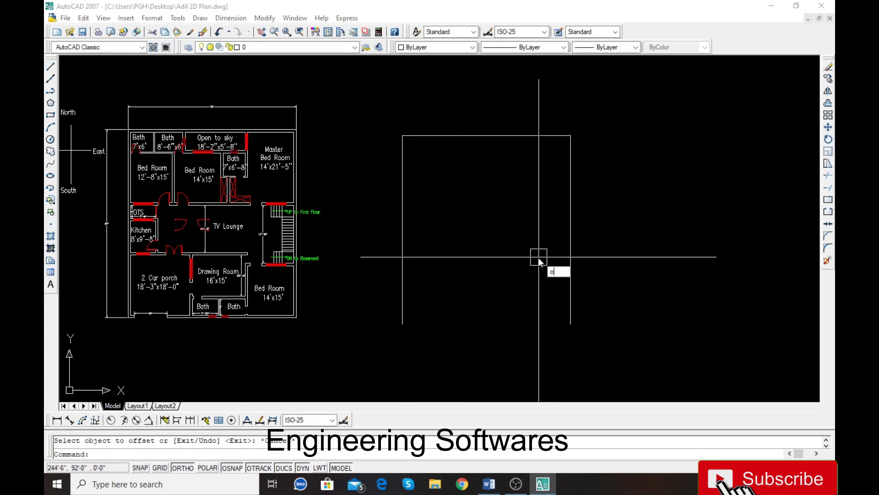
pyautogui.press('Return')
pyautogui.write('57')
pyautogui.press('Return')
pyautogui.click(474, 135)
pyautogui.click(487, 286)
pyautogui.press('Escape')
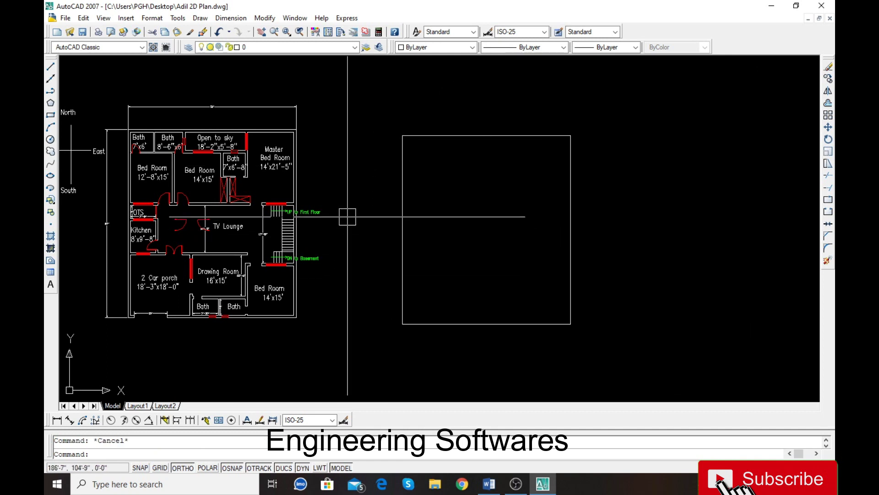
# Step: Offset all four sides of the rectangle 9" inward to form the outer walls
pyautogui.write('o')
pyautogui.press('Return')
pyautogui.write('9')
pyautogui.press('Return')
pyautogui.click(452, 140)
pyautogui.click(429, 197)
pyautogui.click(402, 206)
pyautogui.click(447, 216)
pyautogui.click(571, 243)
pyautogui.click(489, 233)
pyautogui.click(457, 323)
pyautogui.click(464, 283)
pyautogui.press('Escape')
# Step: Trim the overlapping inner wall lines at the two lower corners of the outline
pyautogui.scroll(5, 412, 339)
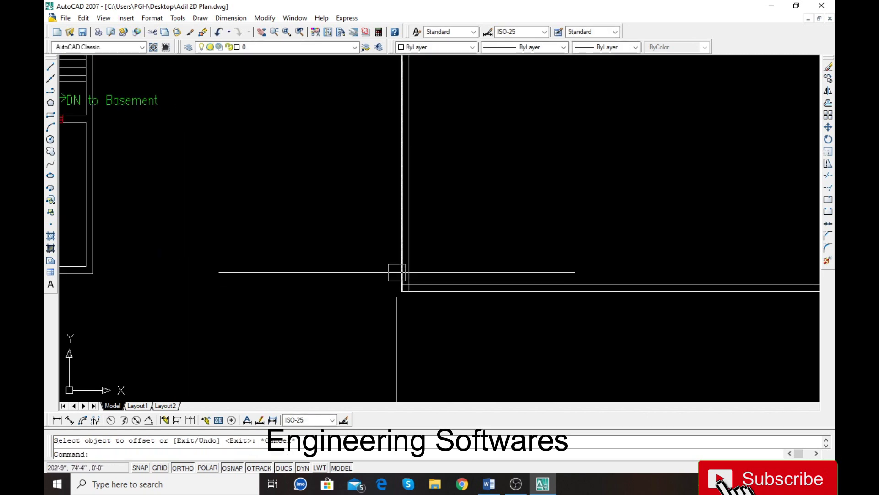
pyautogui.scroll(2, 393, 293)
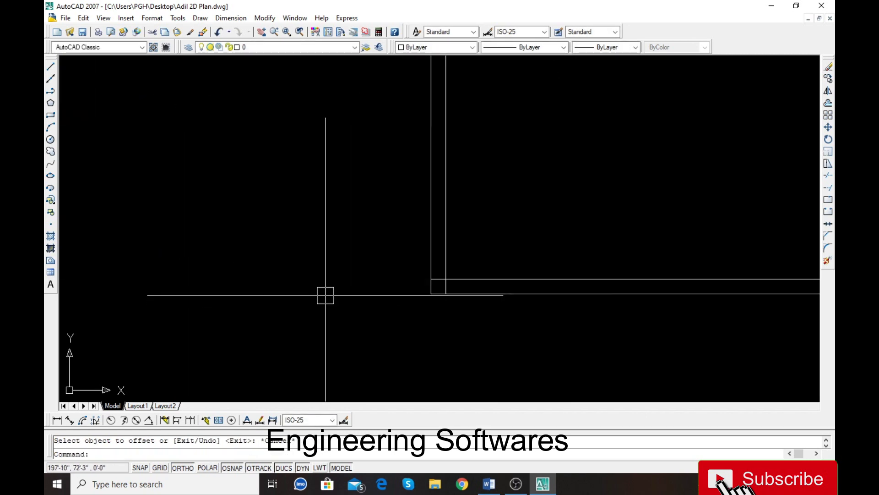
pyautogui.write('tr')
pyautogui.press('Return')
pyautogui.scroll(-3, 442, 284)
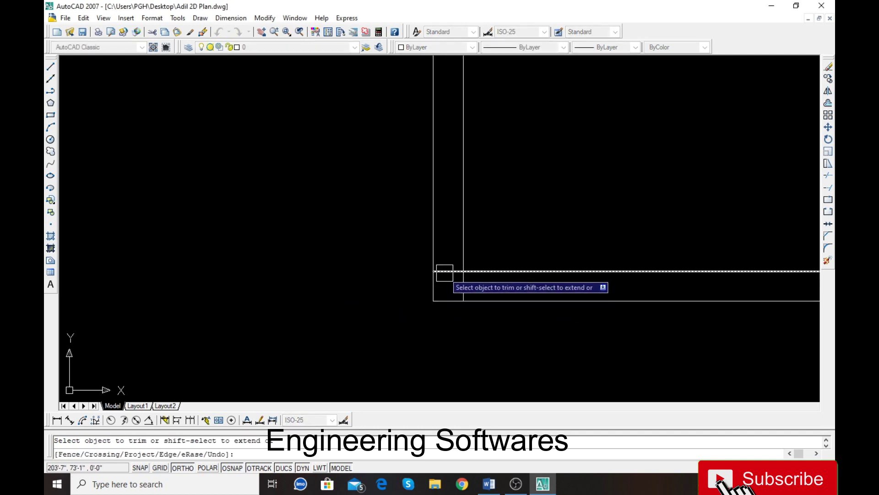
pyautogui.scroll(-3, 655, 316)
pyautogui.scroll(4, 659, 305)
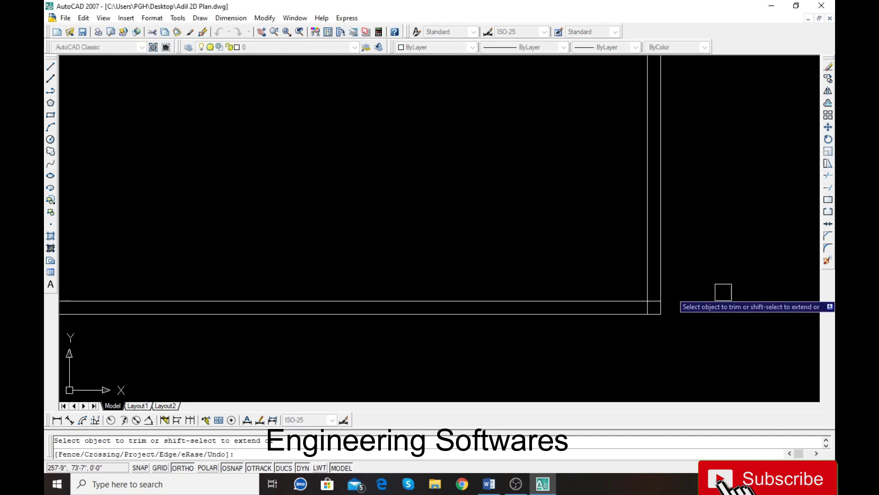
pyautogui.click(651, 287)
pyautogui.click(615, 304)
# Step: Trim the overlapping inner wall lines at the two upper corners of the outline
pyautogui.scroll(-4, 647, 351)
pyautogui.scroll(6, 642, 337)
pyautogui.click(629, 357)
pyautogui.scroll(-4, 629, 356)
pyautogui.scroll(6, 602, 151)
pyautogui.scroll(-5, 663, 229)
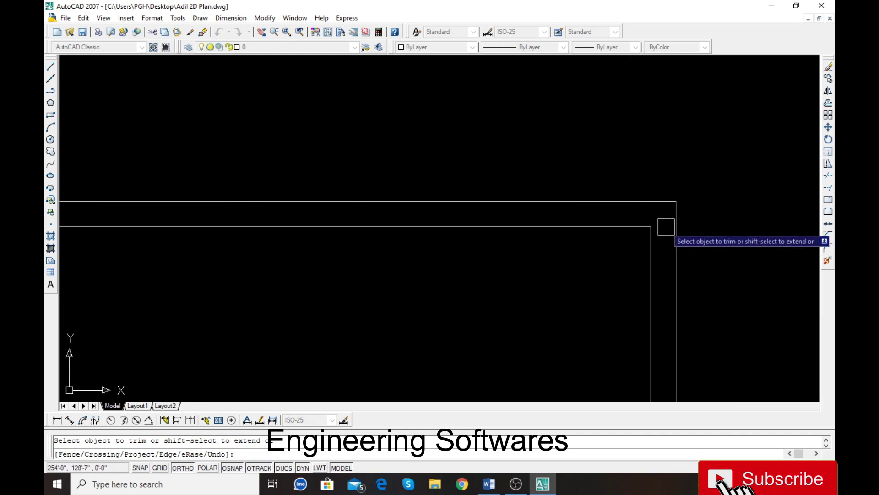
pyautogui.scroll(7, 128, 224)
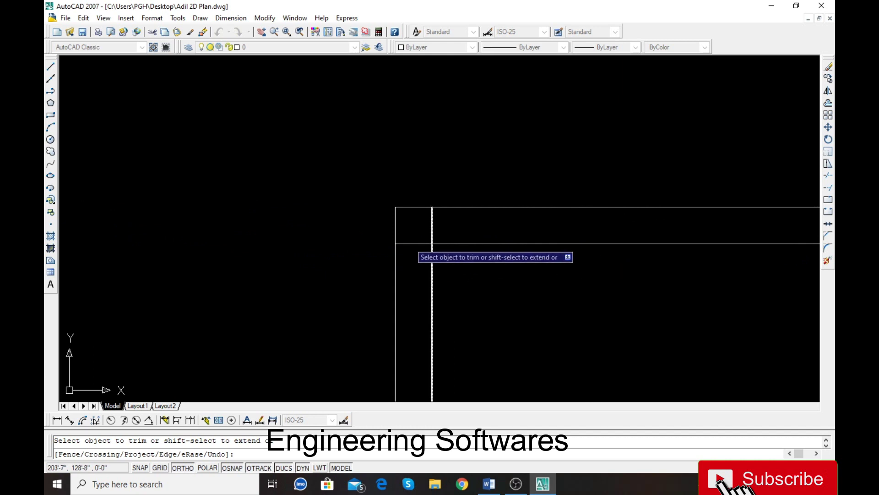
pyautogui.click(428, 244)
pyautogui.click(443, 217)
pyautogui.scroll(-5, 321, 165)
pyautogui.press('Escape')
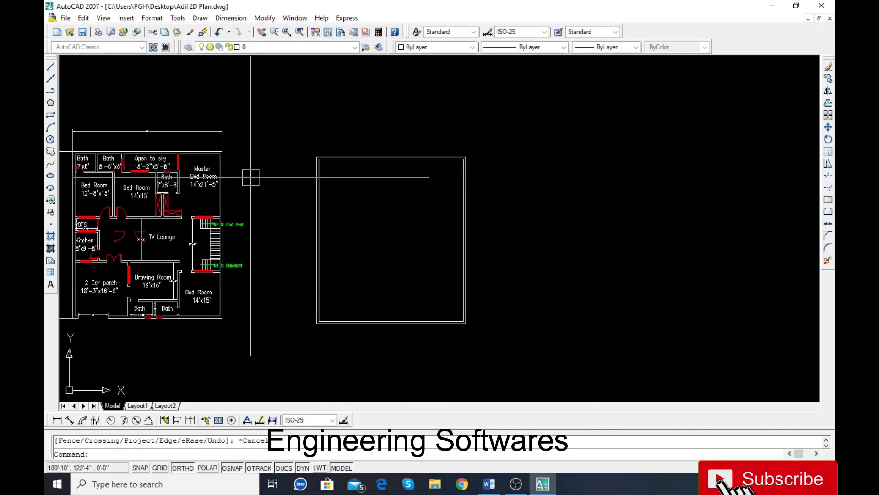
# Step: Offset the inner line of the west wall 7' to the east for the first interior partition
pyautogui.scroll(4, 353, 193)
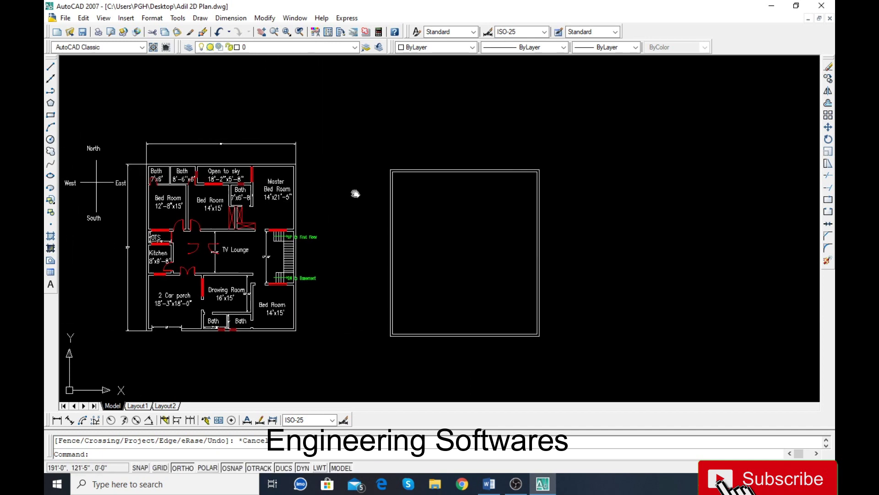
pyautogui.moveTo(273, 187); pyautogui.dragTo(354, 176, button='middle')
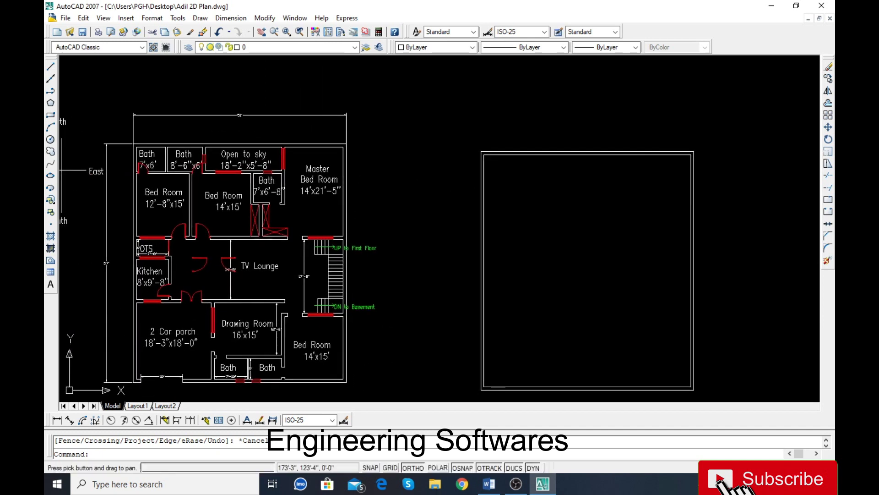
pyautogui.press('Escape')
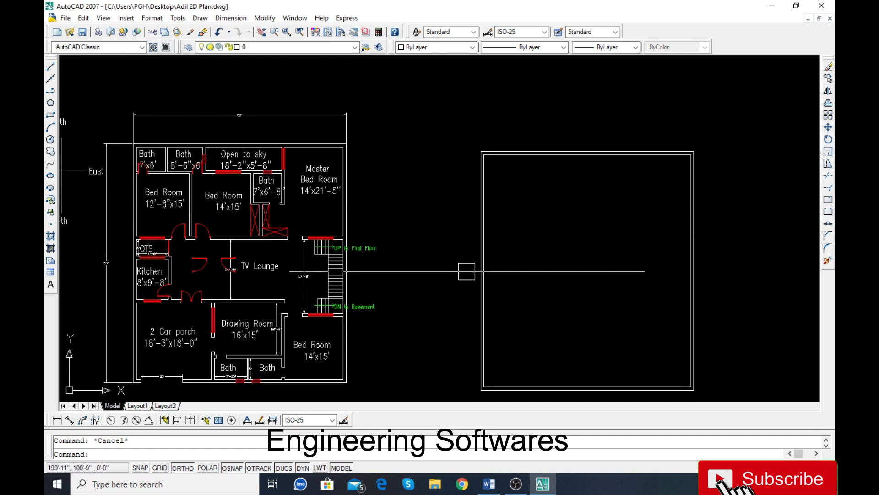
pyautogui.write('o')
pyautogui.press('Return')
pyautogui.write("7'")
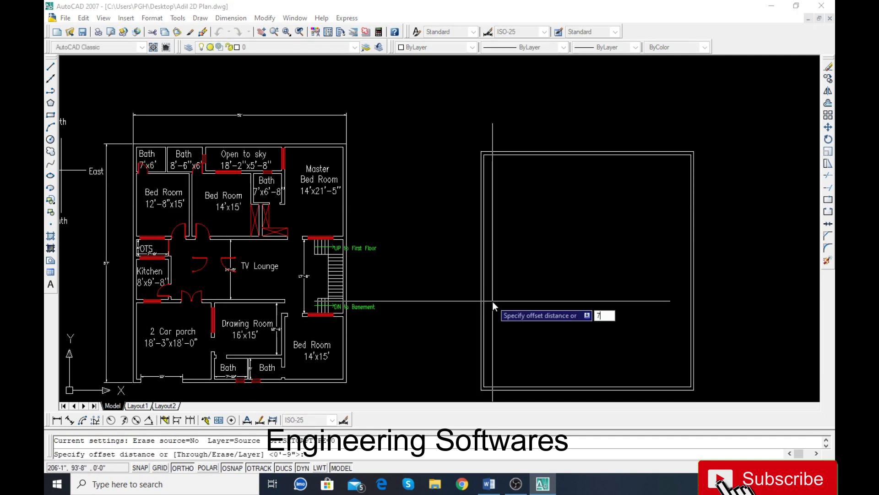
pyautogui.press('Return')
pyautogui.click(485, 228)
pyautogui.click(590, 251)
pyautogui.press('Return')
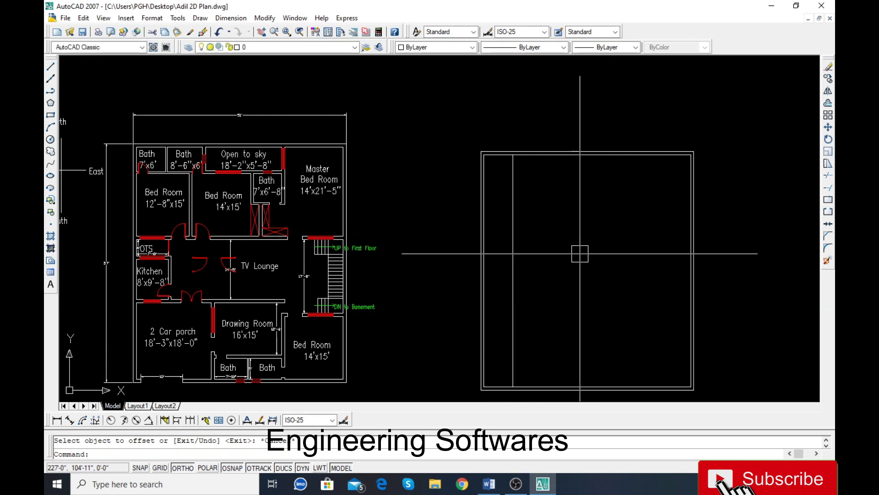
# Step: Offset the first interior partition line 4.5" to the east to give the partition its thickness
pyautogui.press('Return')
pyautogui.write("4.5'")
pyautogui.press('Return')
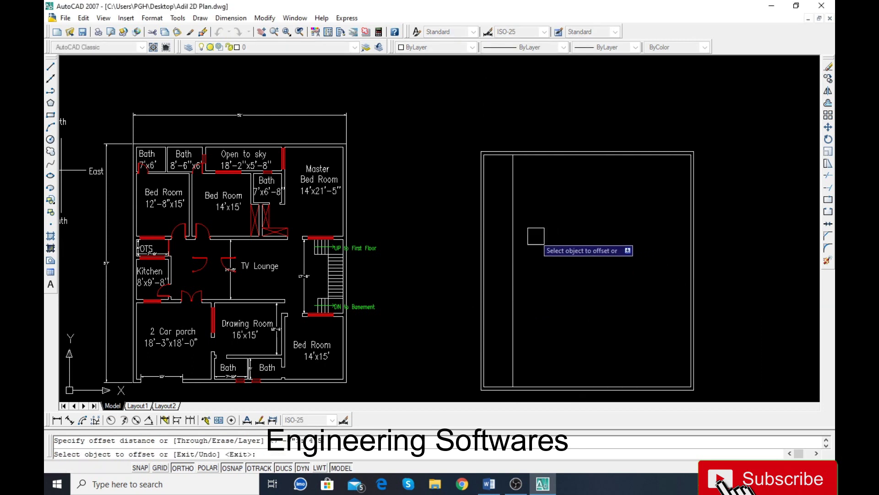
pyautogui.click(514, 236)
pyautogui.click(557, 236)
pyautogui.press('Return')
# Step: Offset the inner line of the north wall 6' to the south for the bath's lower wall
pyautogui.press('Return')
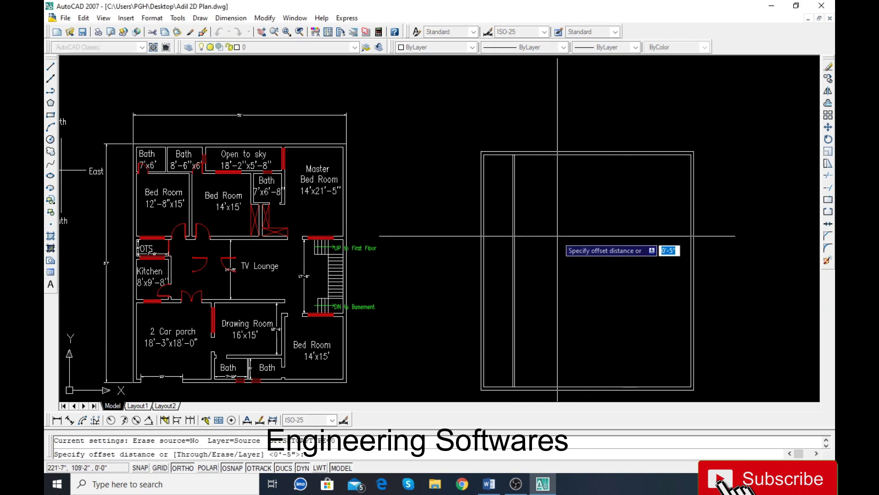
pyautogui.write("6'")
pyautogui.press('Return')
pyautogui.click(556, 155)
pyautogui.click(542, 214)
pyautogui.press('Return')
# Step: Offset the bath's lower wall line 4.5" to the south to give the wall its thickness
pyautogui.press('Return')
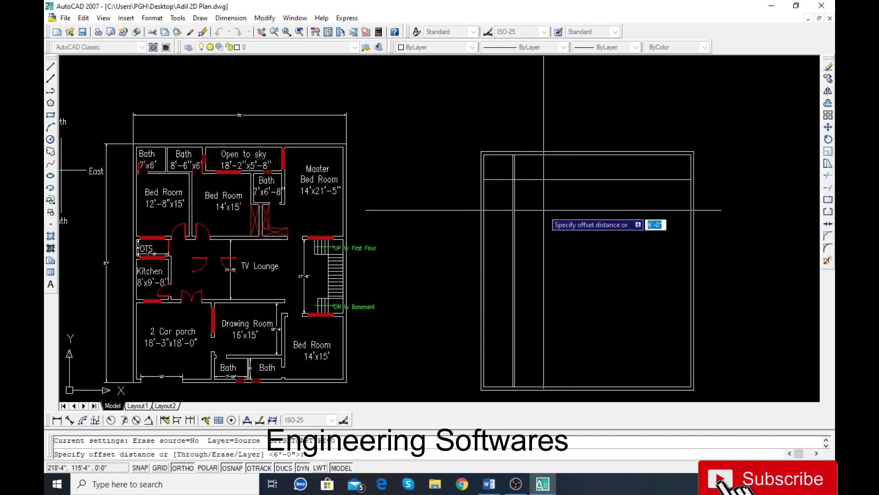
pyautogui.write('4')
pyautogui.press('Return')
pyautogui.click(543, 180)
pyautogui.click(544, 238)
pyautogui.press('Escape')
# Step: Trim the partition lines running south and east beyond the northwest bath
pyautogui.write('tr')
pyautogui.press('Return')
pyautogui.press('Return')
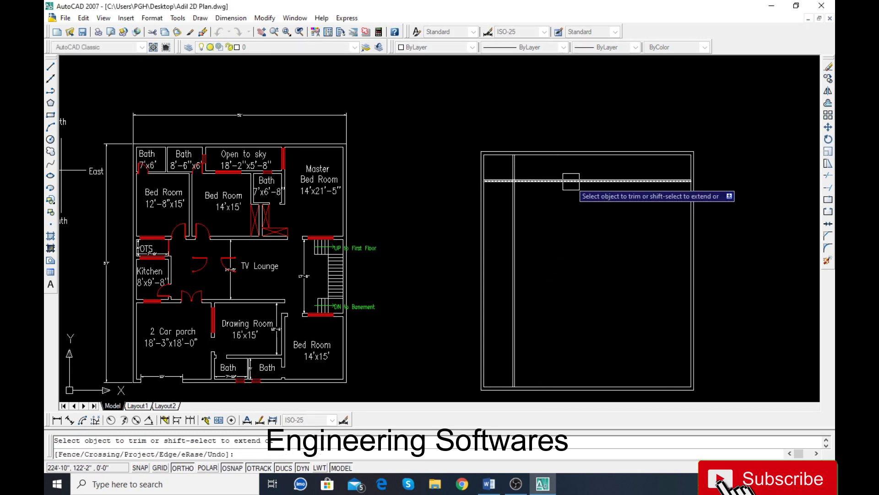
pyautogui.click(523, 234)
pyautogui.click(507, 251)
pyautogui.click(562, 185)
pyautogui.click(564, 184)
# Step: Trim the overlapping line pieces at the northwest bath's corner and at its junctions with the outer walls
pyautogui.scroll(5, 510, 179)
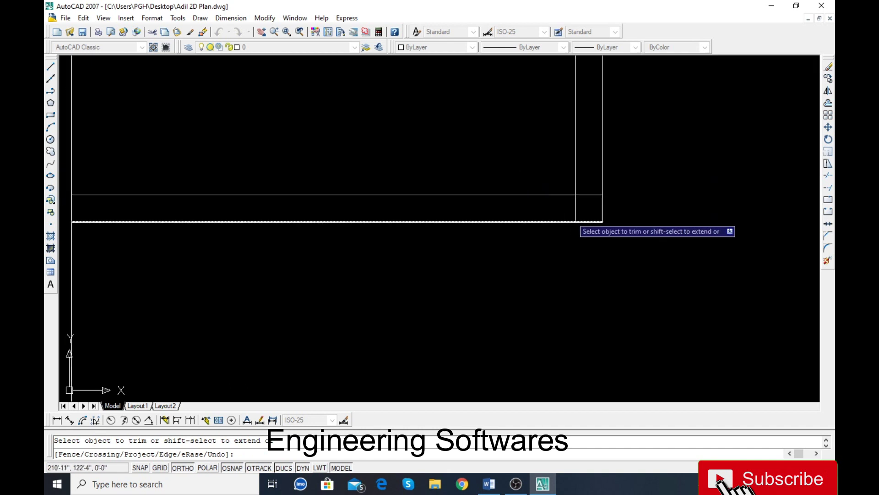
pyautogui.scroll(-6, 627, 223)
pyautogui.scroll(6, 478, 221)
pyautogui.scroll(3, 555, 219)
pyautogui.click(554, 218)
pyautogui.scroll(-8, 441, 264)
pyautogui.scroll(5, 624, 115)
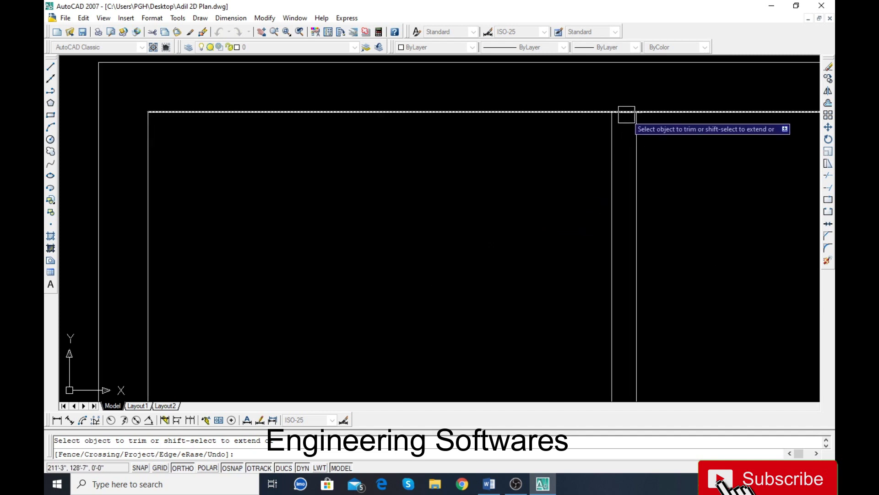
pyautogui.scroll(-6, 532, 139)
pyautogui.scroll(-5, 493, 222)
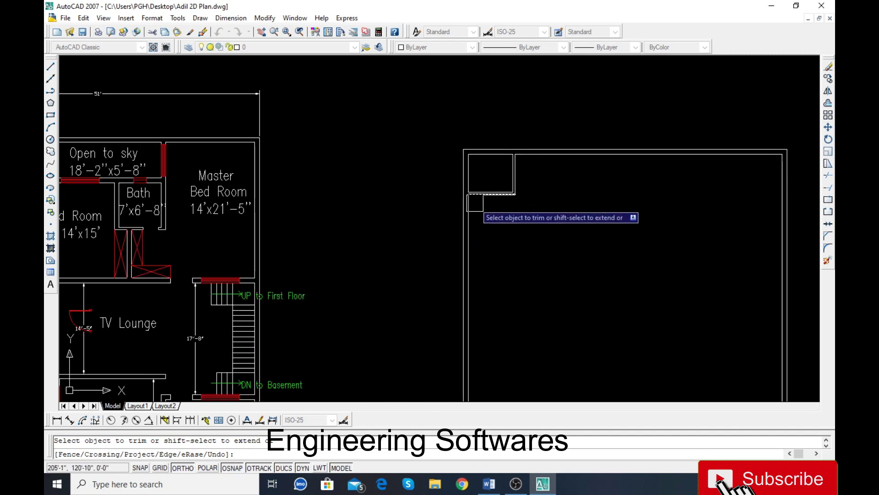
pyautogui.scroll(-3, 513, 234)
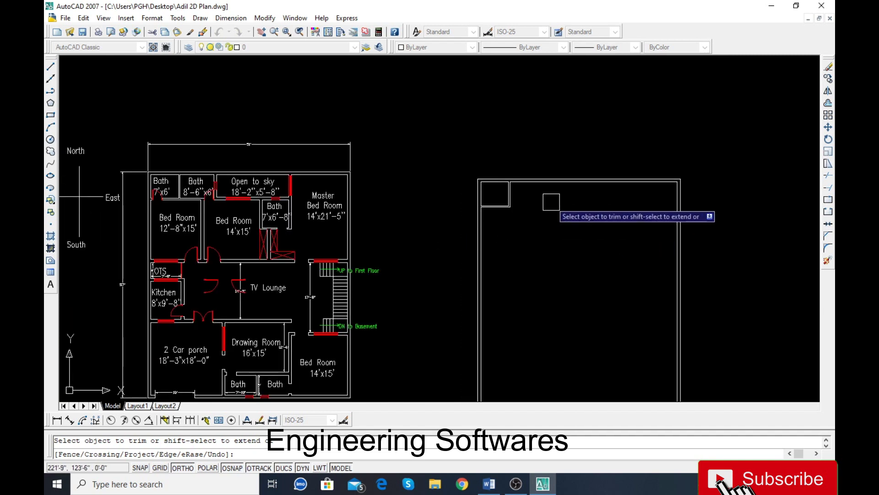
pyautogui.press('Escape')
# Step: Offset the outer face of the northwest bath's east wall 8.5' to the east for the second bath
pyautogui.write('o')
pyautogui.press('Return')
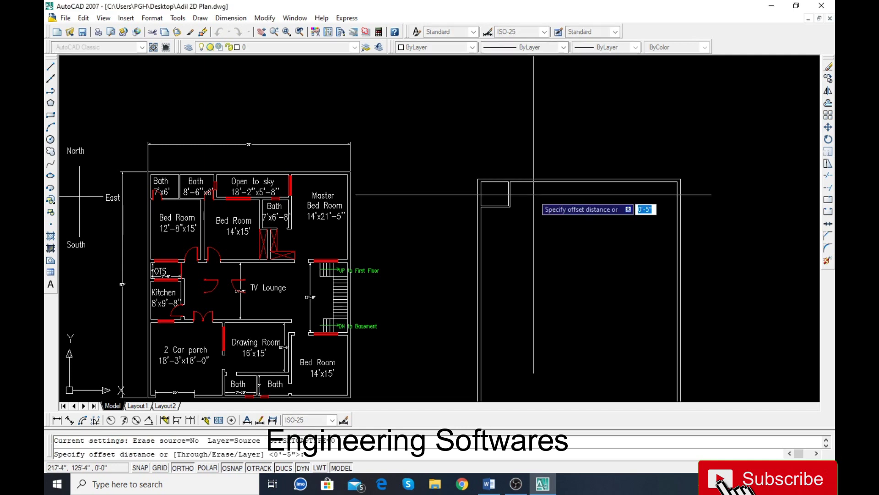
pyautogui.write('8.5')
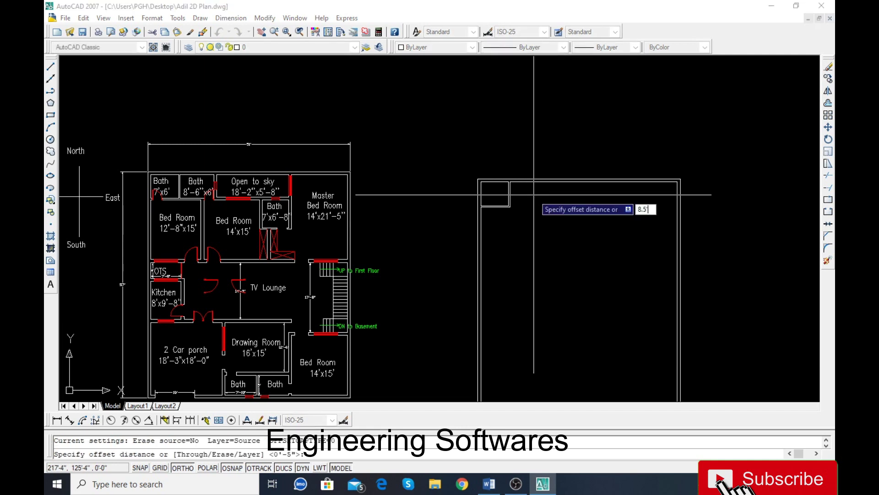
pyautogui.press('Return')
pyautogui.scroll(3, 517, 196)
pyautogui.click(503, 201)
pyautogui.click(615, 201)
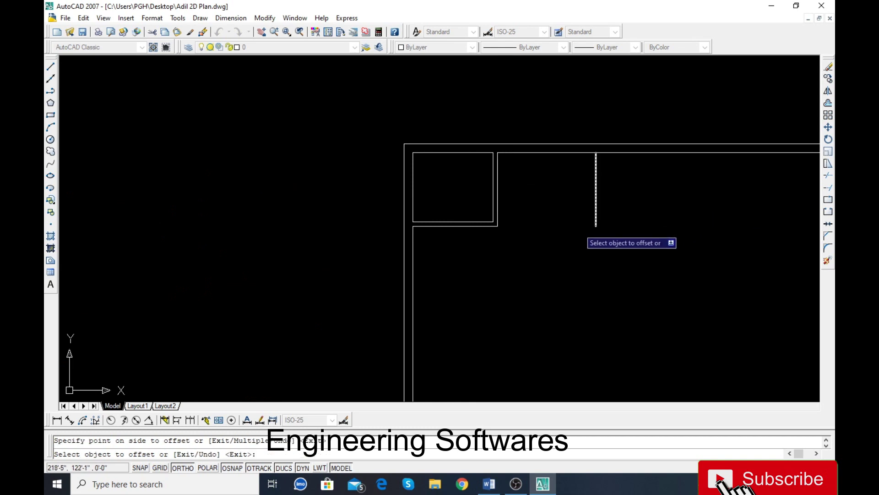
pyautogui.scroll(-3, 596, 221)
pyautogui.press('Return')
# Step: Offset the second bath's east wall line 9" to the east to give it thickness
pyautogui.press('Return')
pyautogui.write('9')
pyautogui.press('Return')
pyautogui.click(570, 207)
pyautogui.click(620, 214)
pyautogui.press('Escape')
pyautogui.press('Escape')
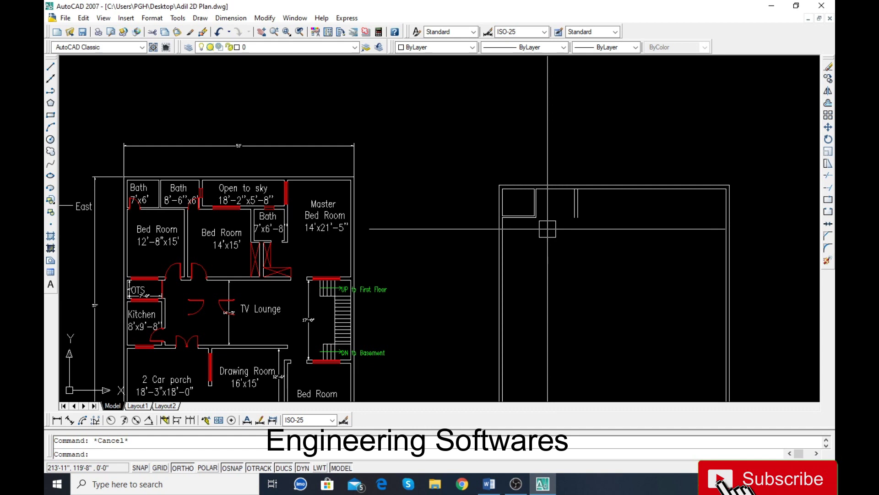
# Step: Offset the inner line of the east wall 14' to the west, and the resulting line another 9" west
pyautogui.press('Return')
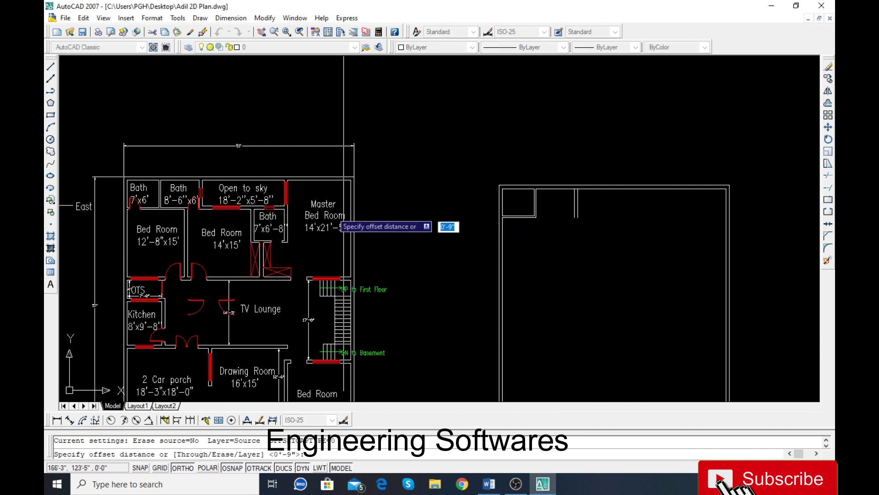
pyautogui.write('1')
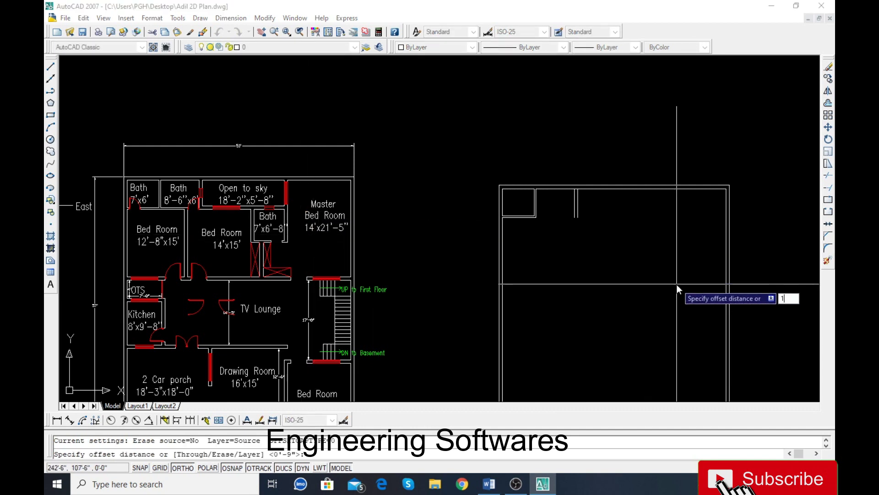
pyautogui.write('4')
pyautogui.press('Return')
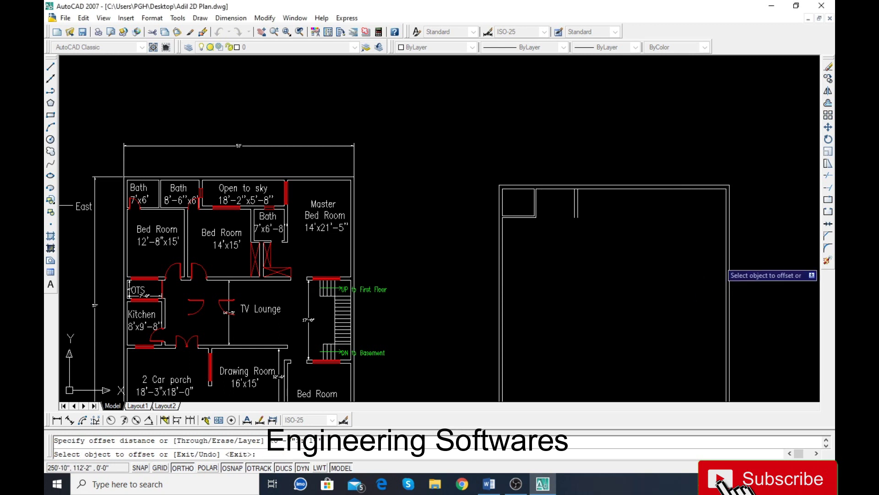
pyautogui.click(725, 255)
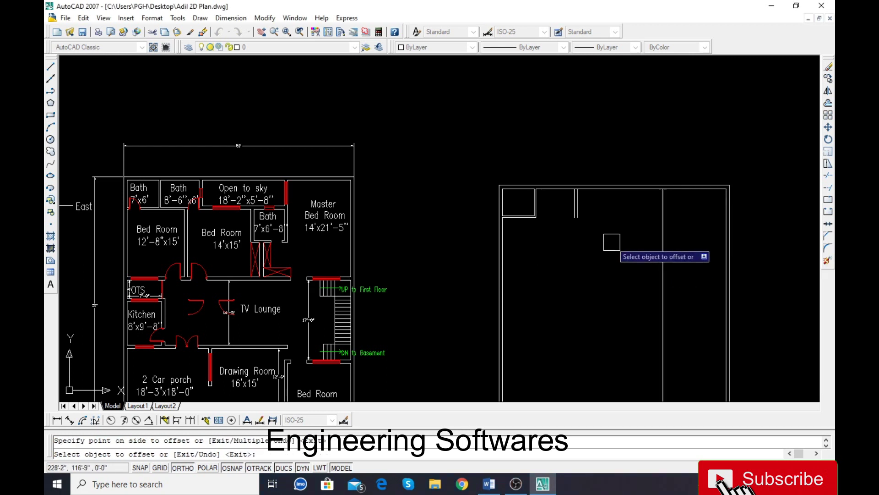
pyautogui.click(654, 298)
pyautogui.press('Escape')
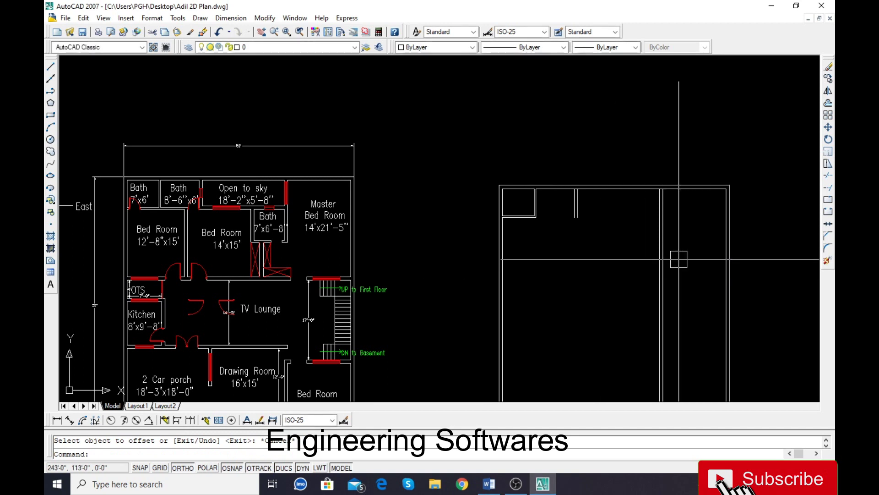
# Step: Trim the north wall's inner line between the faces of the second bath's east wall and the master bedroom's west wall
pyautogui.scroll(5, 686, 211)
pyautogui.write('tr')
pyautogui.press('Return')
pyautogui.press('Return')
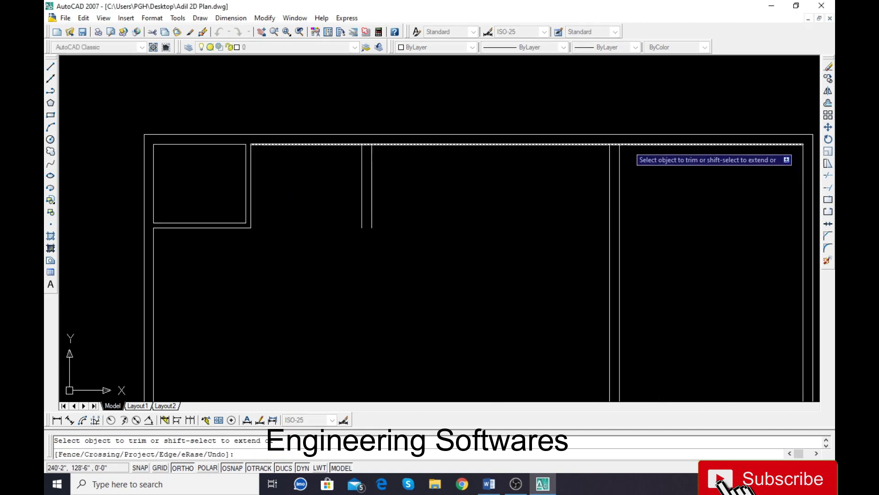
pyautogui.scroll(3, 585, 137)
pyautogui.scroll(-4, 572, 178)
pyautogui.scroll(5, 453, 181)
pyautogui.click(455, 158)
pyautogui.scroll(-5, 461, 169)
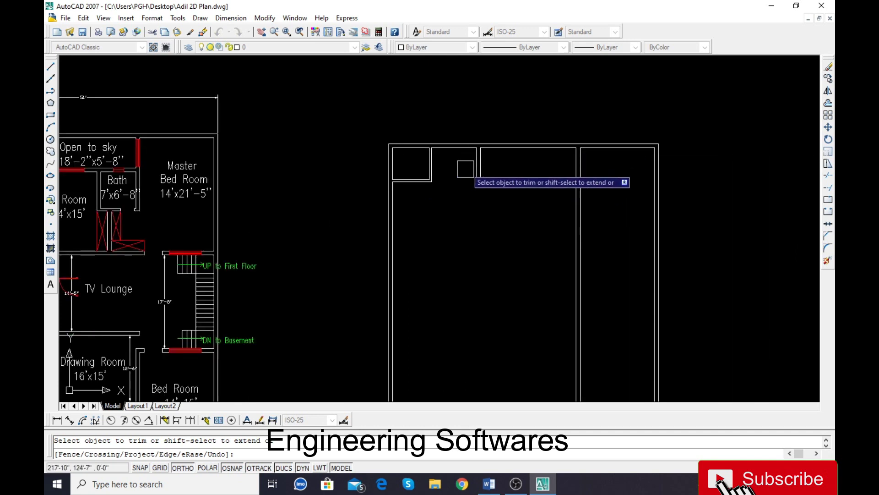
pyautogui.scroll(3, 462, 171)
pyautogui.scroll(-3, 508, 176)
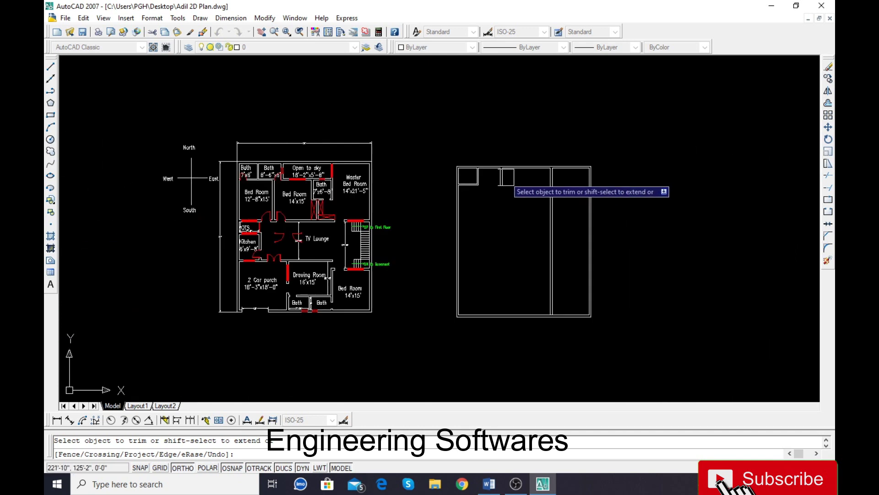
pyautogui.press('Escape')
# Step: Offset the inner line of the north wall in the master bedroom 21'5" to the south
pyautogui.scroll(1, 582, 175)
pyautogui.write('o')
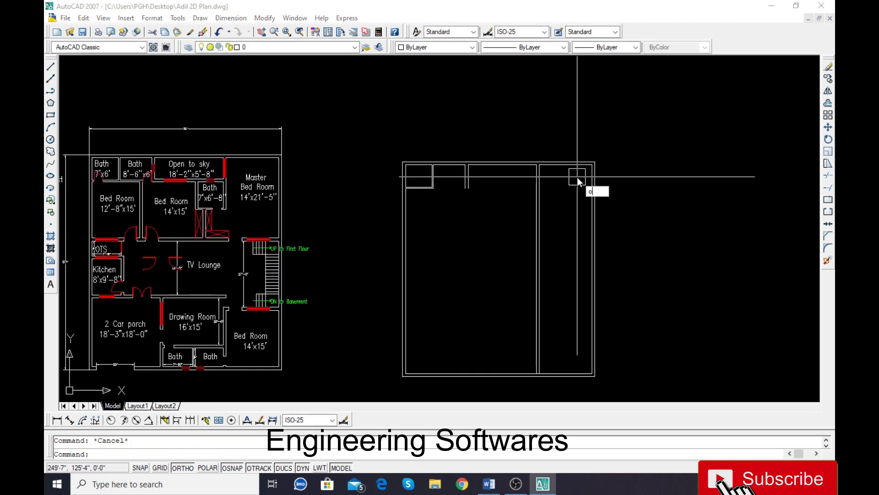
pyautogui.press('Return')
pyautogui.write('2')
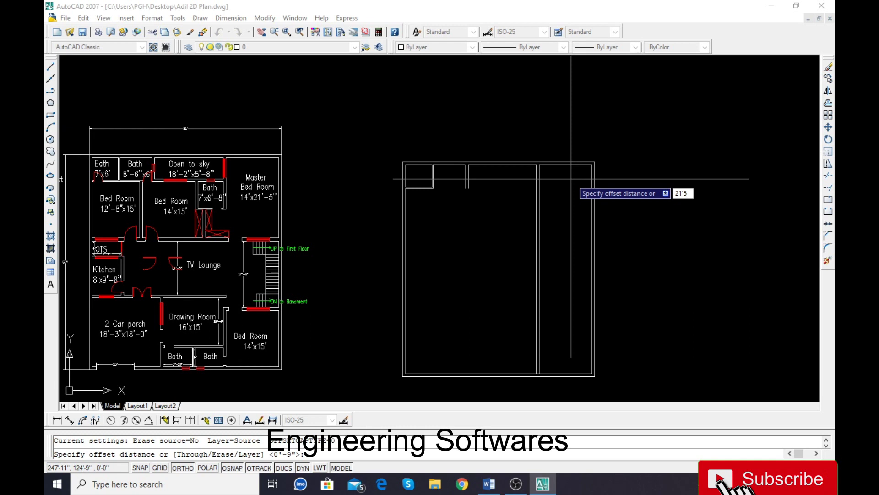
pyautogui.write("1'5")
pyautogui.press('Return')
pyautogui.click(573, 170)
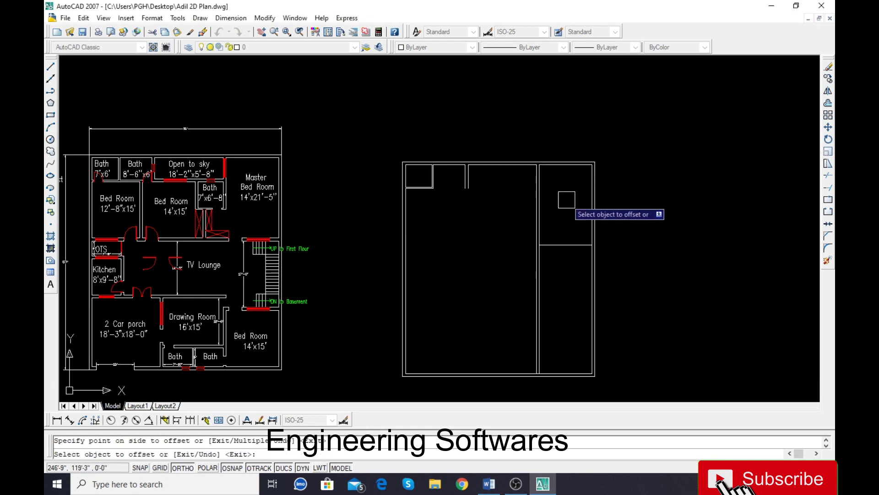
pyautogui.press('Escape')
# Step: Offset the master bedroom's south wall line 9" to the south to give it thickness
pyautogui.write('o')
pyautogui.press('Return')
pyautogui.write('9')
pyautogui.press('Return')
pyautogui.click(569, 240)
pyautogui.click(564, 291)
pyautogui.press('Escape')
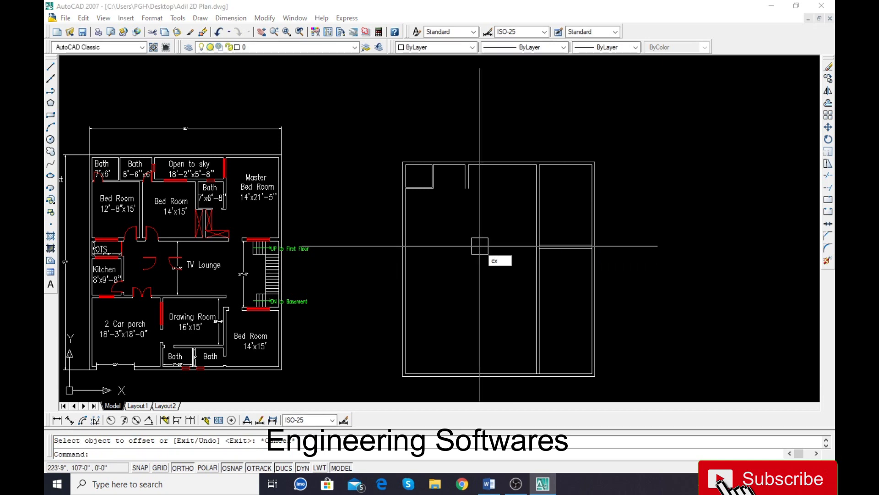
# Step: Extend the lower line of the master bedroom's south wall west to the outer face of its west wall
pyautogui.press('Return')
pyautogui.press('Return')
pyautogui.scroll(3, 556, 243)
pyautogui.click(546, 263)
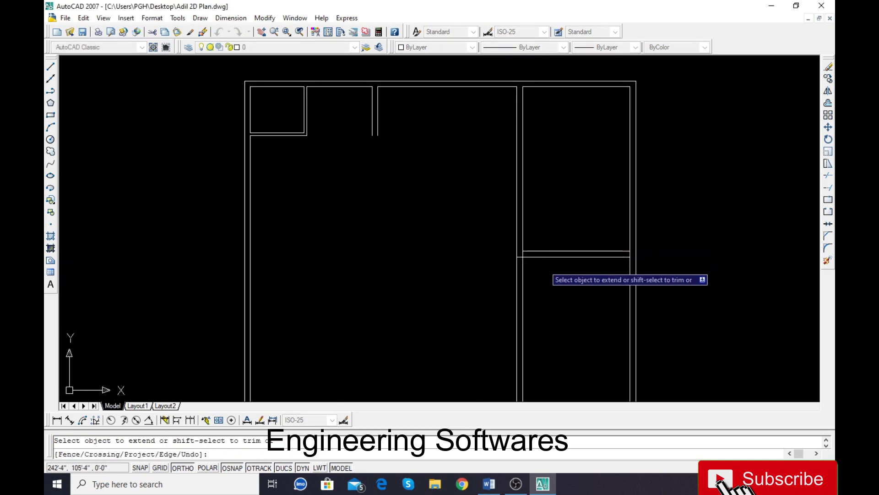
pyautogui.scroll(-4, 516, 259)
pyautogui.press('Escape')
# Step: Trim the west partition lines below the master bedroom and the overlapping pieces at its southwest corner
pyautogui.write('tr')
pyautogui.press('Return')
pyautogui.press('Return')
pyautogui.click(518, 298)
pyautogui.scroll(-2, 486, 302)
pyautogui.scroll(3, 483, 296)
pyautogui.press('Escape')
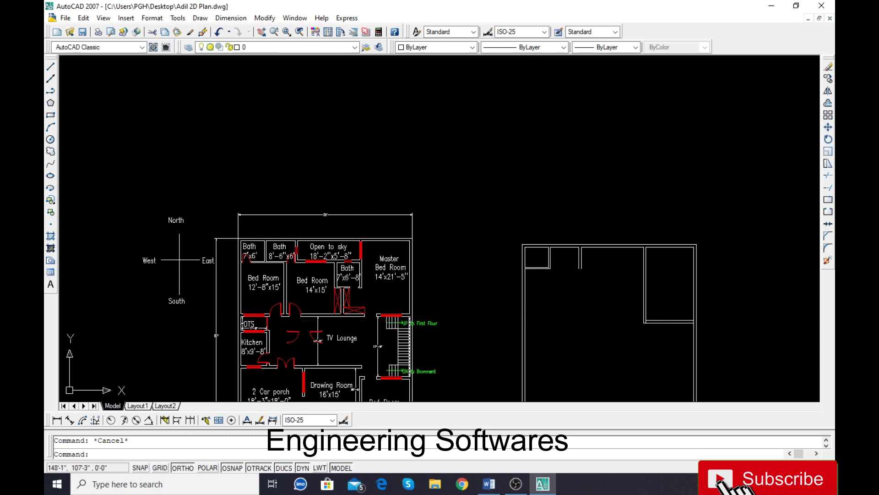
# Step: Extend the lower face of the northwest bath's south wall east to the master bedroom's west wall
pyautogui.scroll(2, 553, 283)
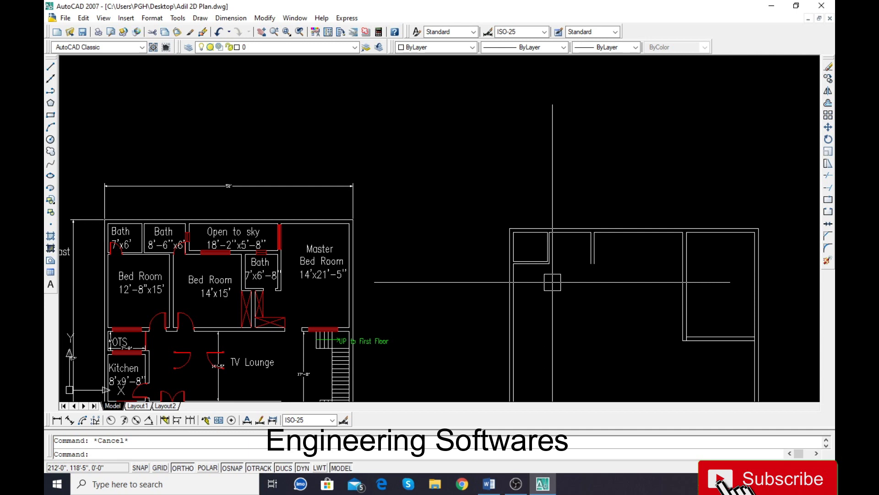
pyautogui.scroll(1, 552, 282)
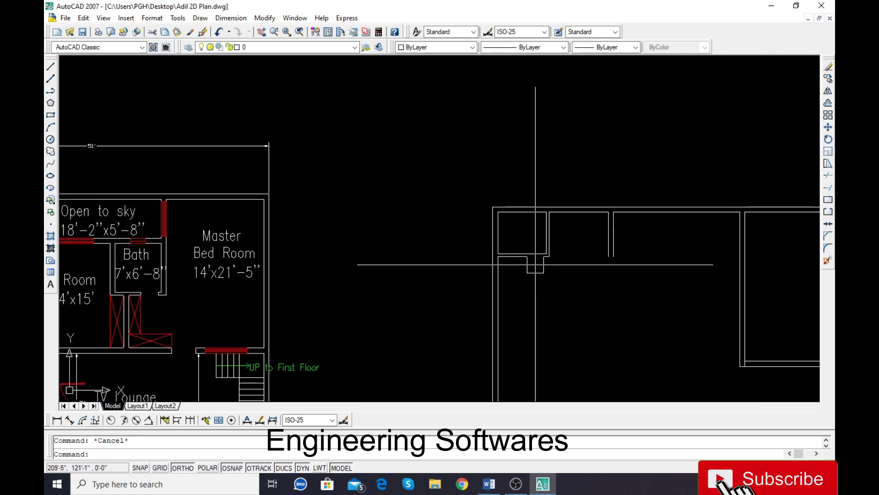
pyautogui.click(534, 258)
pyautogui.press('Delete')
pyautogui.write('e')
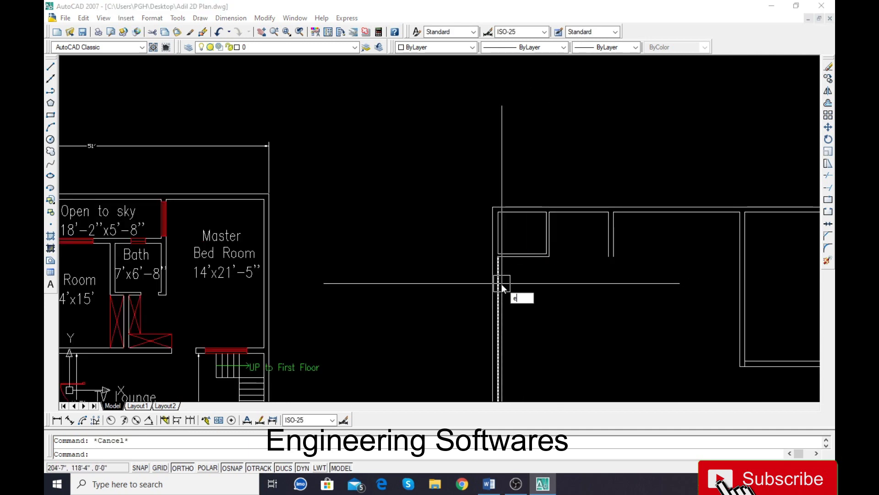
pyautogui.write('x')
pyautogui.press('Return')
pyautogui.press('Return')
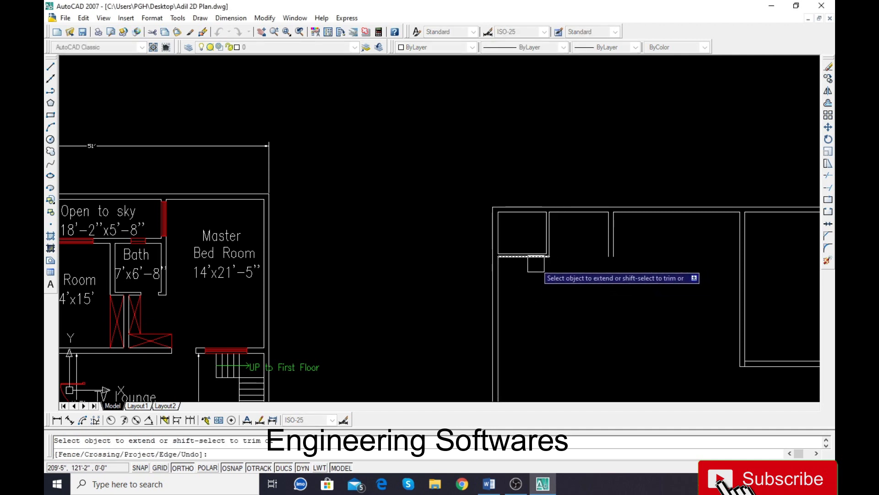
pyautogui.click(584, 257)
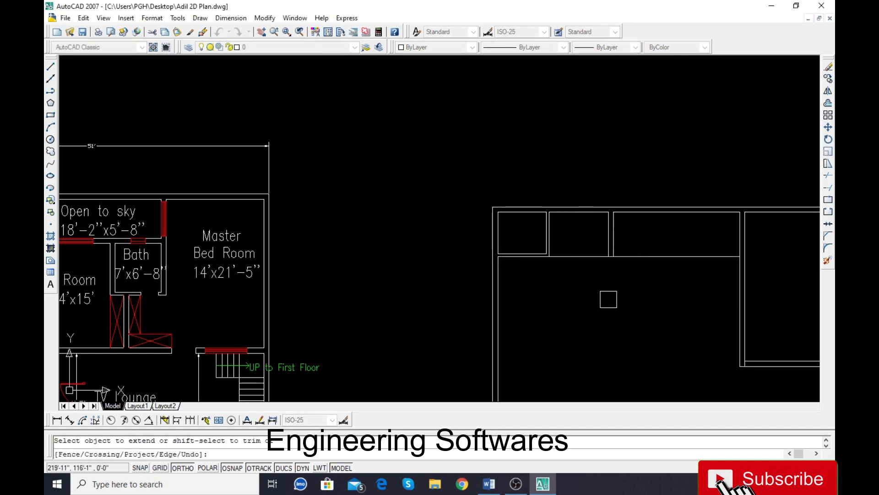
pyautogui.scroll(3, 562, 258)
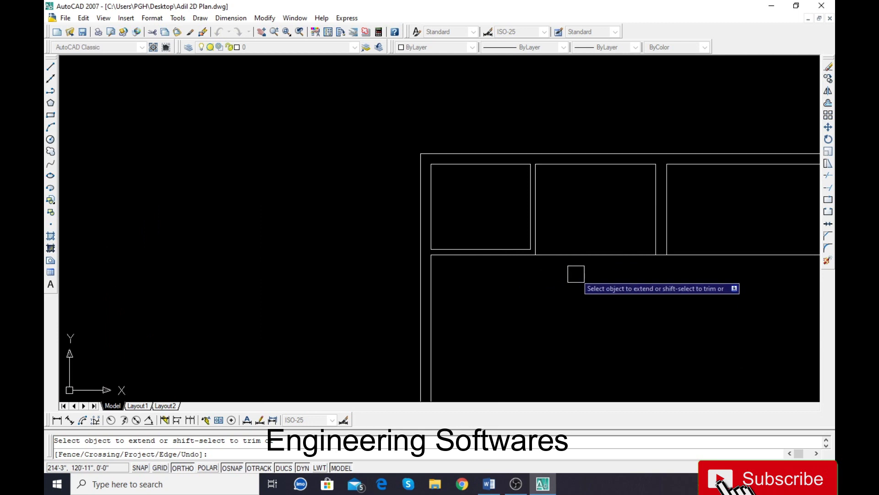
pyautogui.press('Escape')
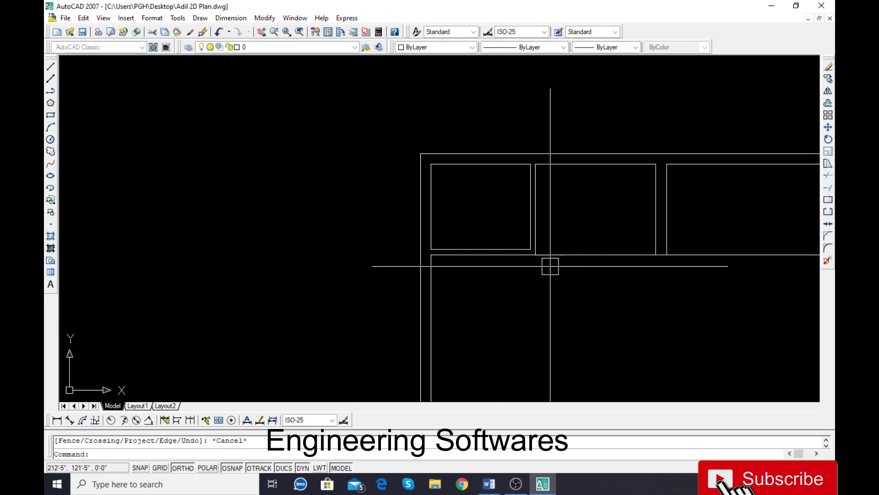
# Step: Offset the extended wall line below the baths 9" to the north
pyautogui.write('o')
pyautogui.press('Return')
pyautogui.write('9')
pyautogui.press('Return')
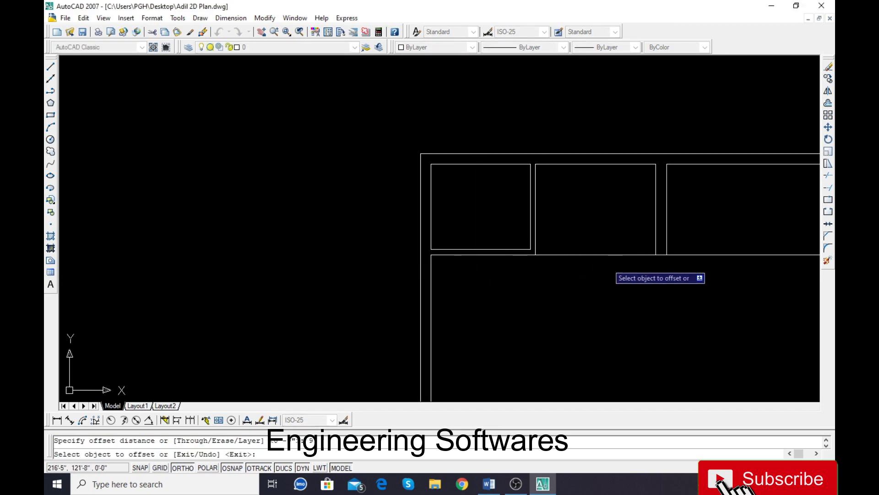
pyautogui.click(604, 253)
pyautogui.click(613, 242)
pyautogui.press('Escape')
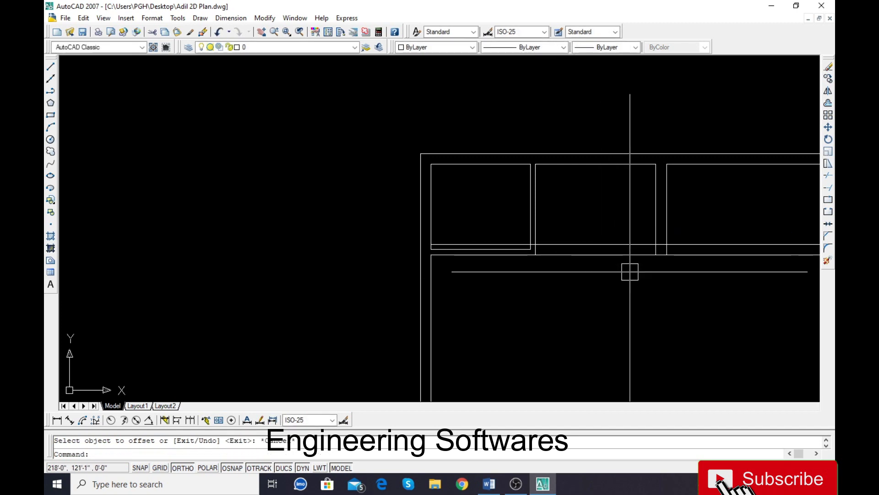
# Step: Trim the 9" offset line below the baths where it crosses the partition between the second bath and the open-to-sky area
pyautogui.write('tr')
pyautogui.press('Return')
pyautogui.press('Return')
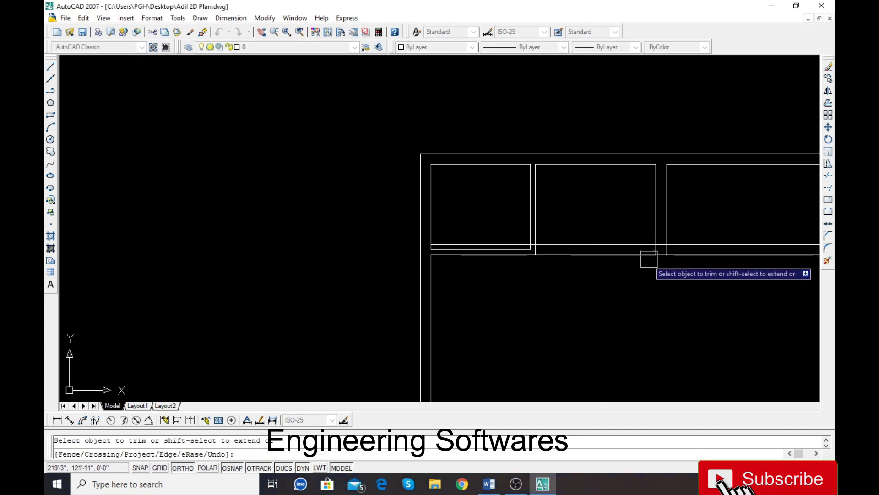
pyautogui.scroll(5, 641, 253)
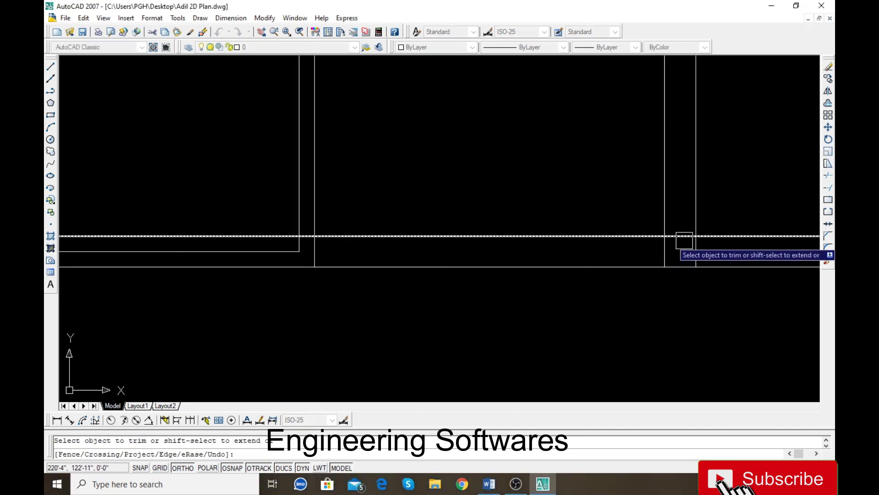
pyautogui.scroll(-4, 660, 275)
pyautogui.scroll(4, 458, 259)
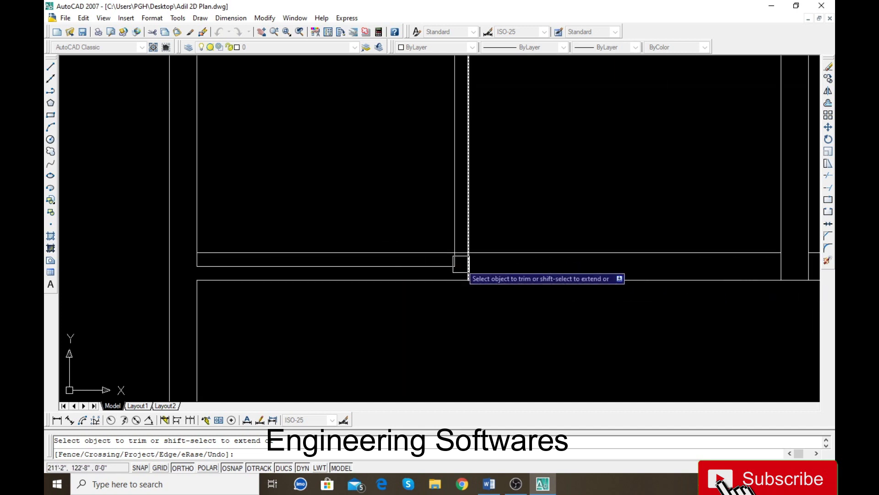
pyautogui.scroll(-3, 464, 256)
pyautogui.press('Escape')
# Step: Erase the remaining piece of the offset line beneath the two northwest baths
pyautogui.click(552, 249)
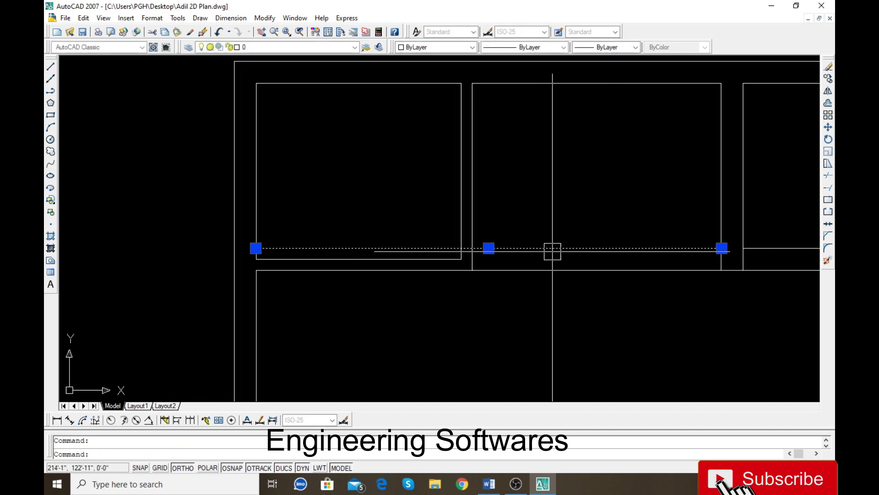
pyautogui.press('Delete')
pyautogui.scroll(-3, 567, 262)
pyautogui.scroll(4, 492, 208)
# Step: Trim the open-to-sky area's west wall line where it overruns below the area's inner south line
pyautogui.write('tr')
pyautogui.press('Return')
pyautogui.press('Return')
pyautogui.click(519, 195)
pyautogui.scroll(-4, 462, 220)
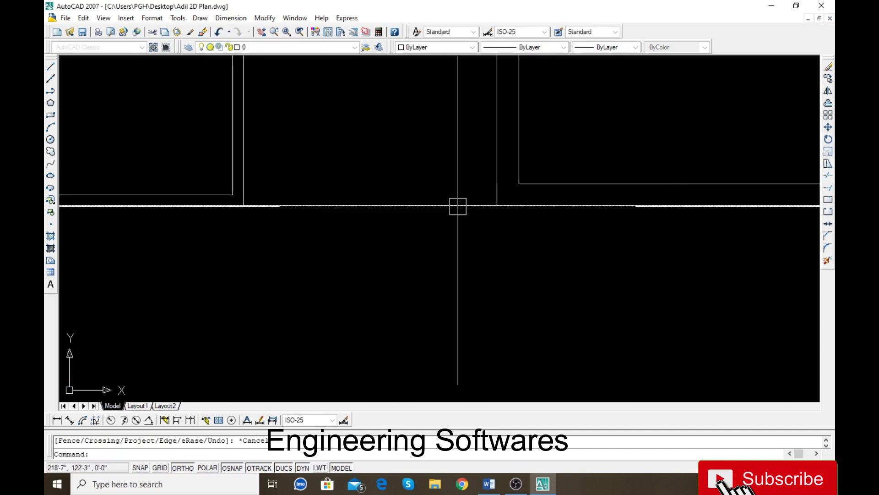
pyautogui.press('Escape')
# Step: Offset the inner face of the west outer wall 12'-8" to the east to set the first bedroom's width
pyautogui.scroll(-4, 479, 192)
pyautogui.scroll(-2, 349, 208)
pyautogui.scroll(3, 188, 222)
pyautogui.press('Escape')
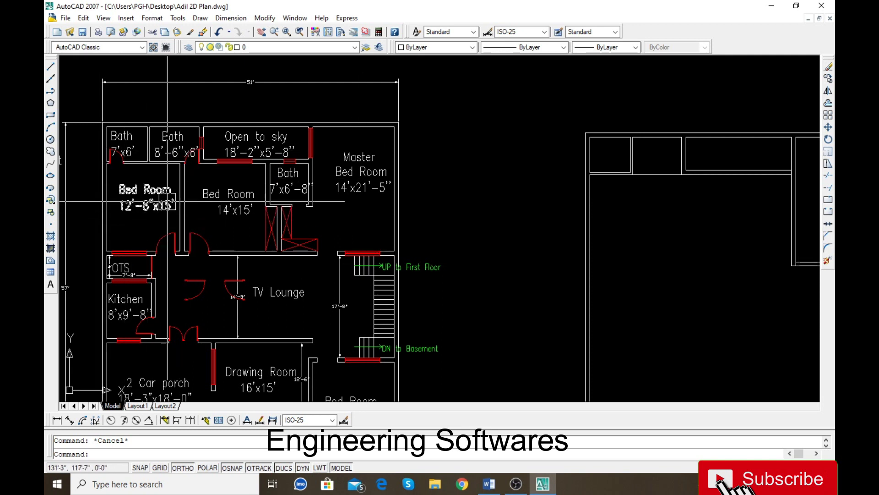
pyautogui.write('o')
pyautogui.press('Return')
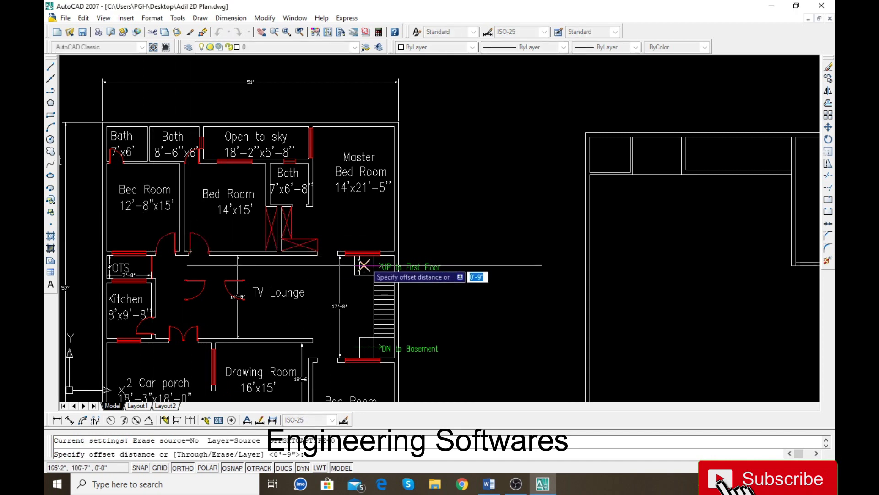
pyautogui.write("12'")
pyautogui.press('Return')
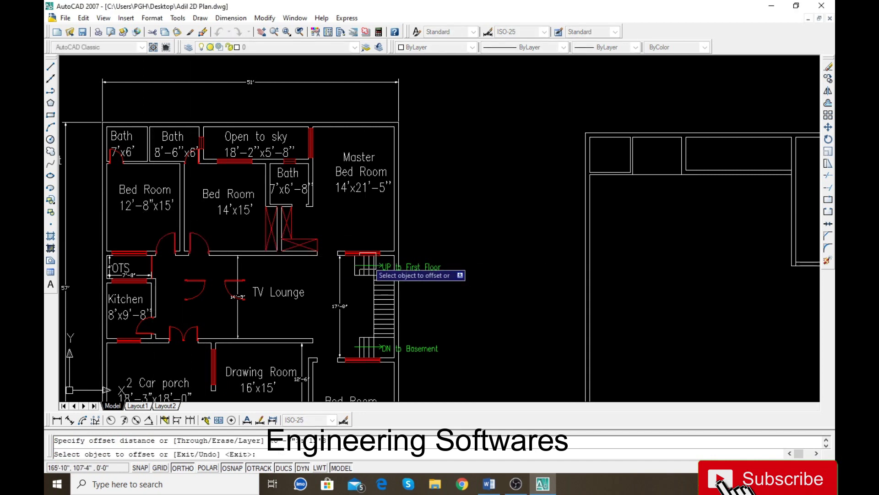
pyautogui.press('Escape')
# Step: Offset the first bedroom's new east line 9" further east to form the partition between the bedrooms
pyautogui.write('o')
pyautogui.press('Return')
pyautogui.write('9')
pyautogui.press('Return')
pyautogui.click(664, 259)
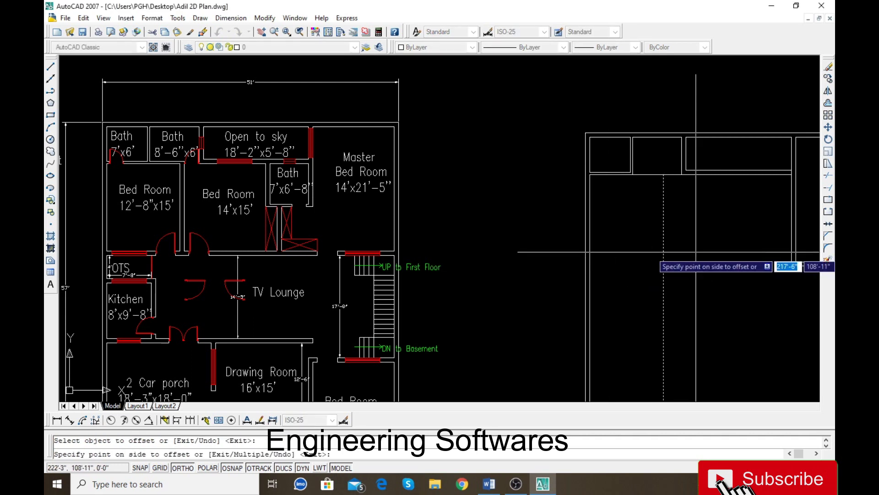
pyautogui.click(706, 260)
pyautogui.press('Escape')
# Step: Search Windows for the On-Screen Keyboard, open it and move it higher up over the drawing
pyautogui.click(342, 306)
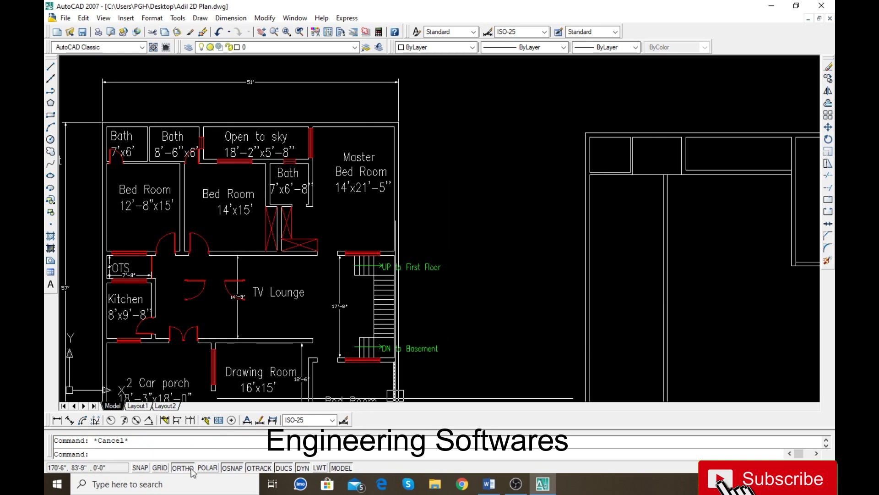
pyautogui.click(179, 484)
pyautogui.write('key')
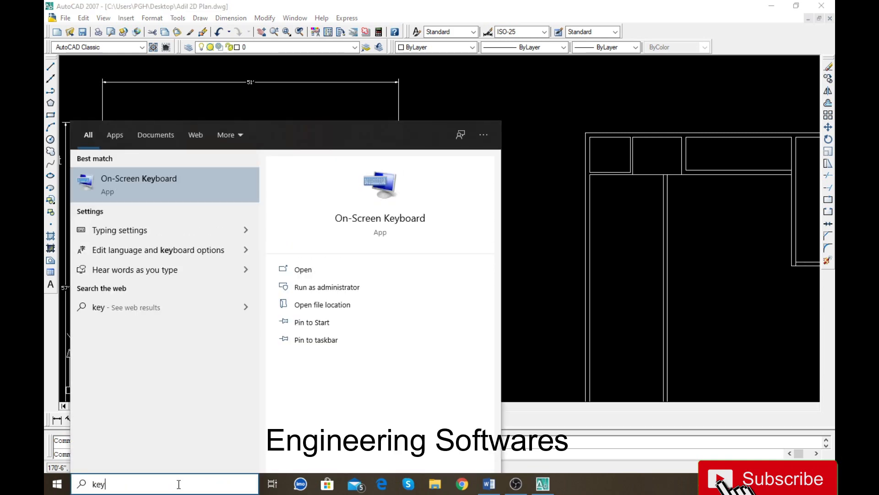
pyautogui.press('Escape')
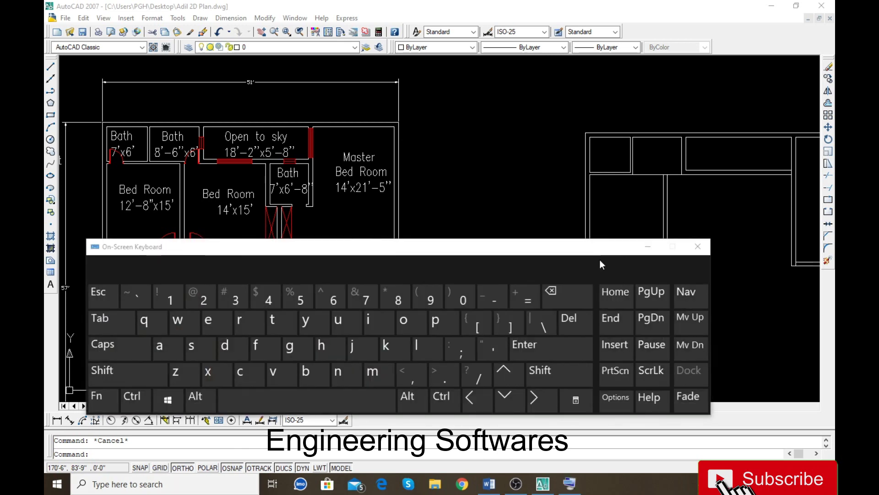
pyautogui.moveTo(597, 249); pyautogui.dragTo(618, 158)
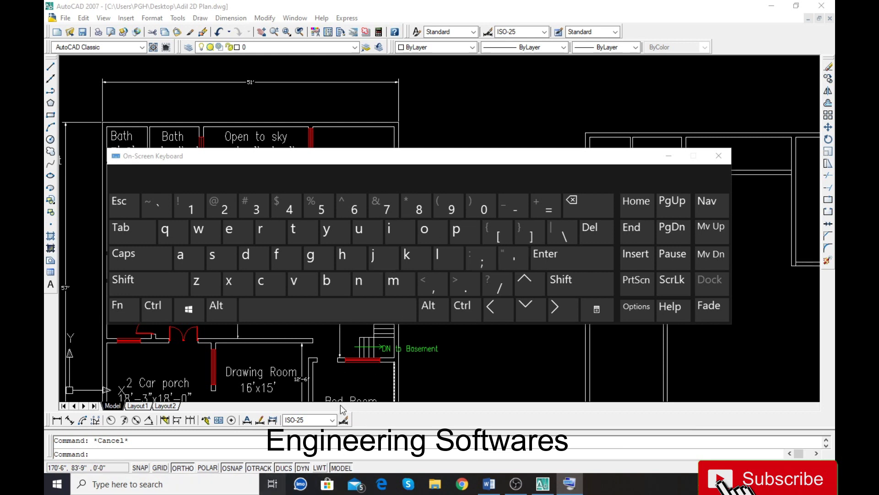
# Step: Open a blank Notepad window, maximize it and place the On-Screen Keyboard over its middle
pyautogui.click(205, 481)
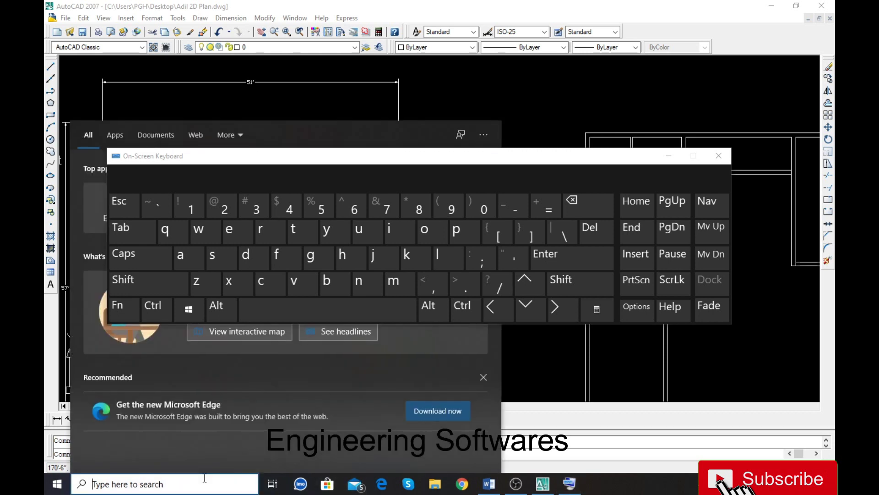
pyautogui.write('not')
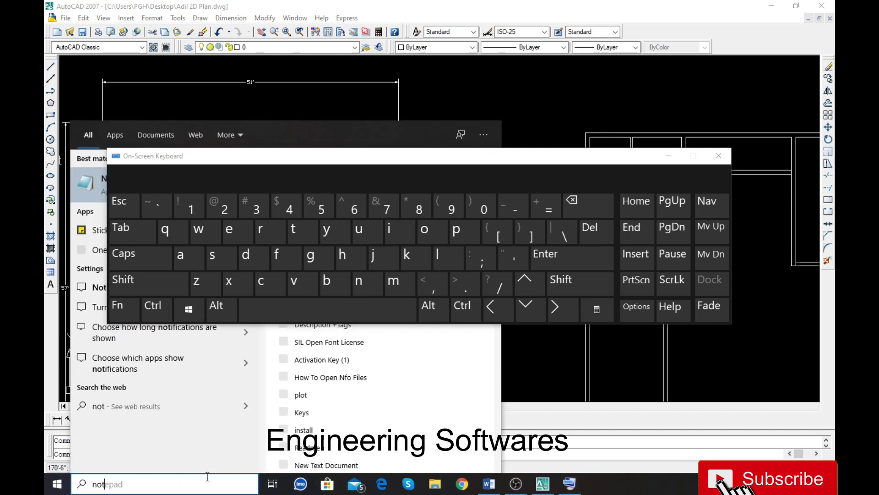
pyautogui.press('Return')
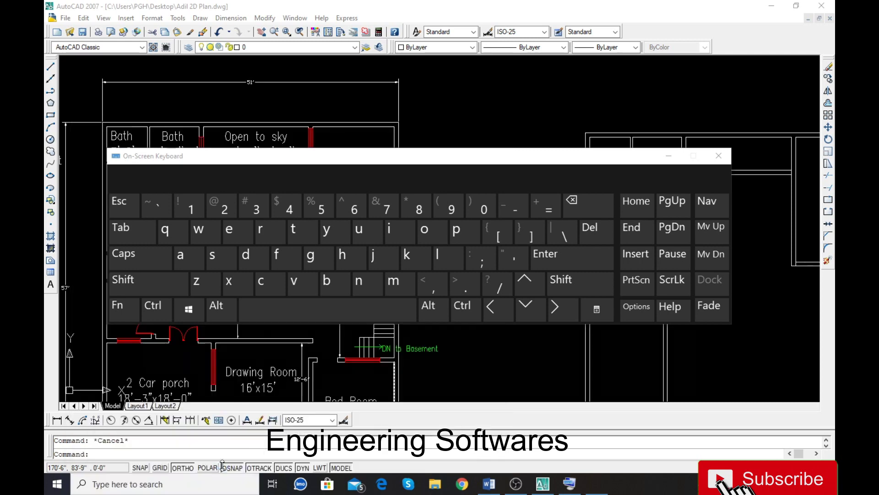
pyautogui.moveTo(525, 162); pyautogui.dragTo(538, 316)
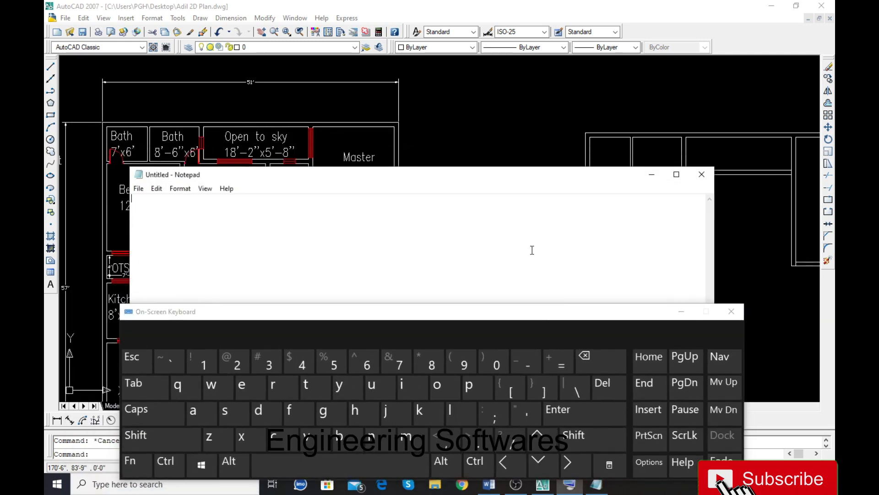
pyautogui.click(678, 175)
pyautogui.moveTo(606, 316); pyautogui.dragTo(595, 181)
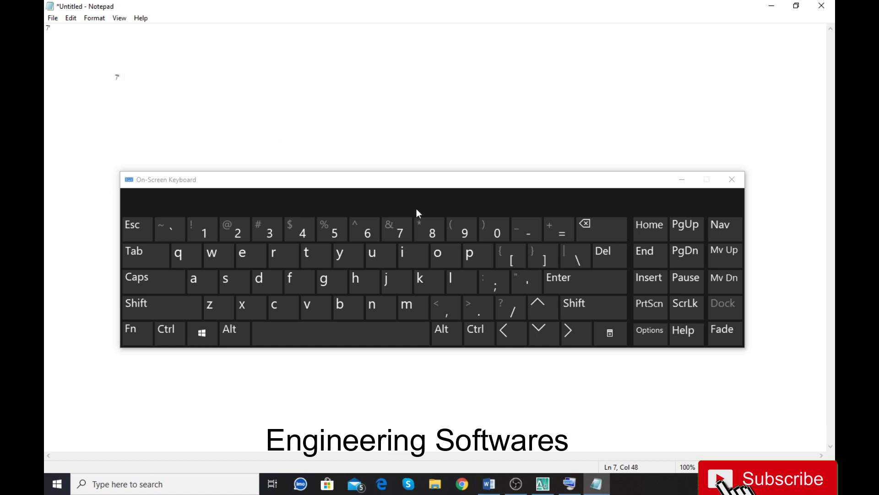
# Step: Enter a sample inch value of 9" in Notepad, using the shifted quote character on the On-Screen Keyboard
pyautogui.click(464, 229)
pyautogui.click(584, 306)
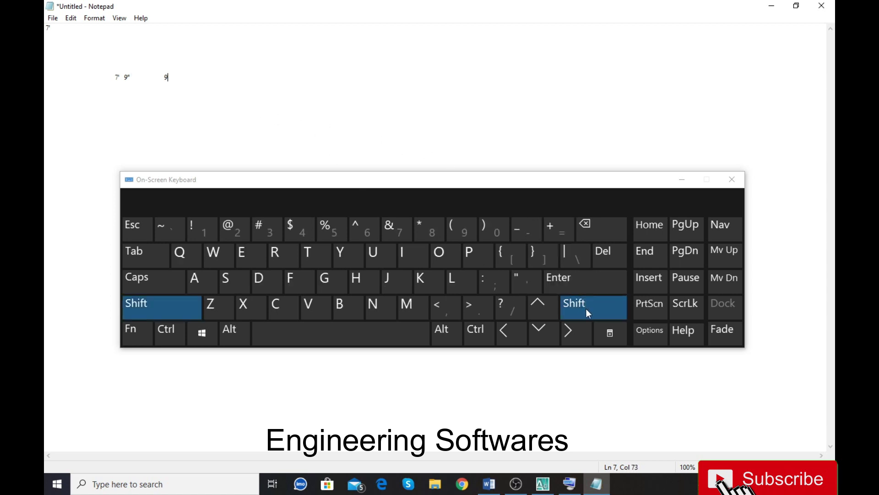
pyautogui.click(529, 282)
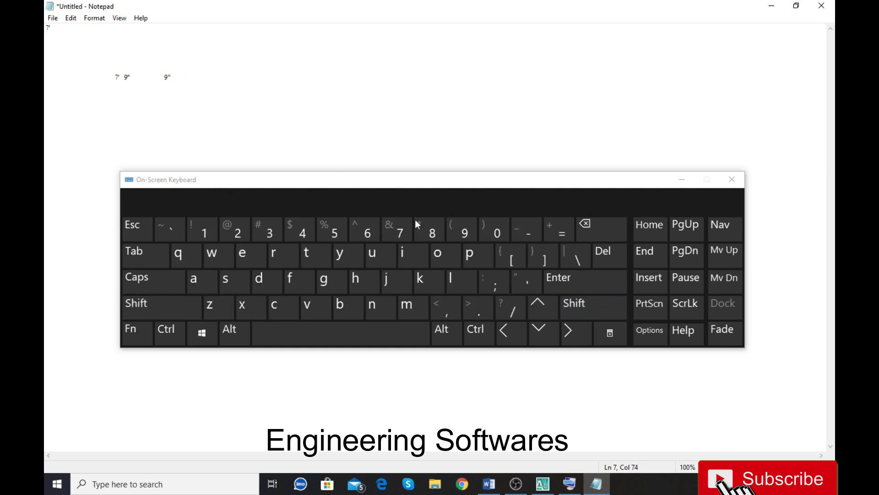
# Step: Close the On-Screen Keyboard and Notepad, discarding the text, and return to AutoCAD
pyautogui.click(732, 179)
pyautogui.hotkey('alt', 'F4')
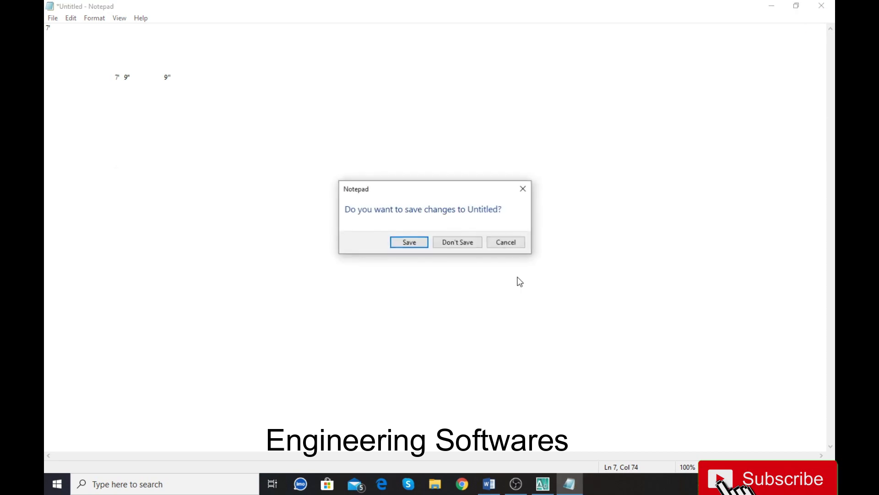
pyautogui.click(460, 246)
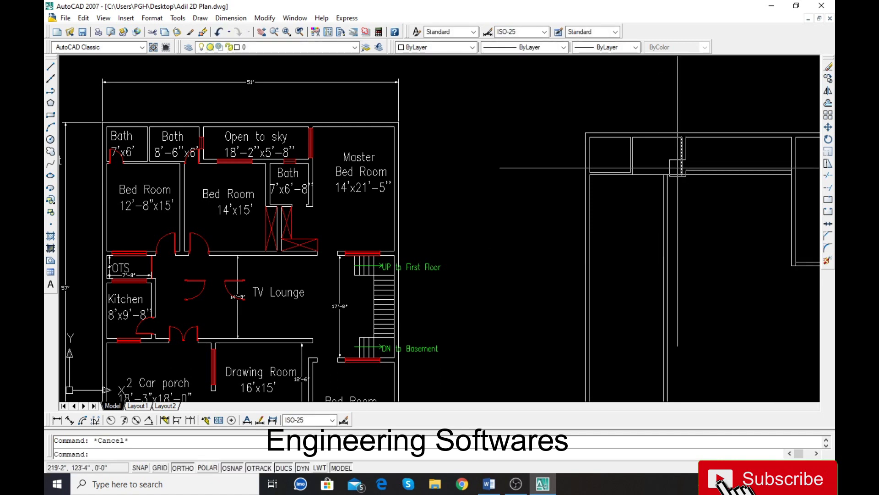
# Step: Offset the lower face of the baths' south wall 15' to the south to set the bedrooms' length
pyautogui.write('o')
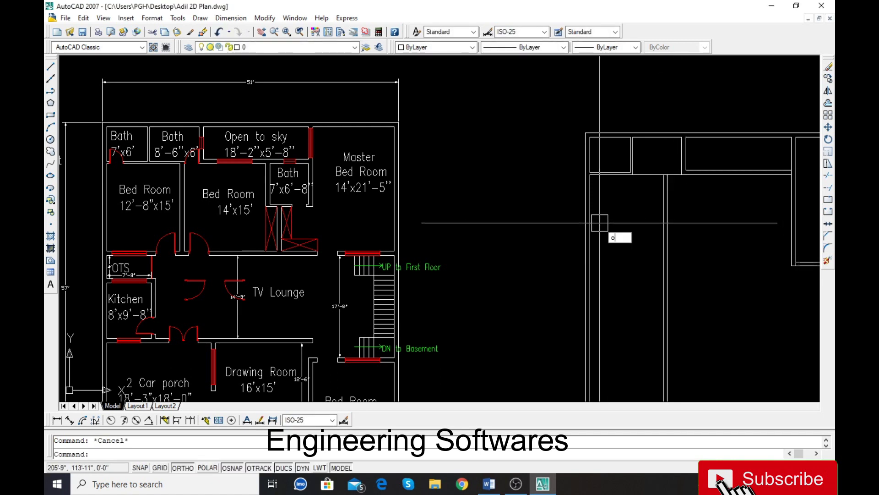
pyautogui.press('Return')
pyautogui.write("15'")
pyautogui.press('Return')
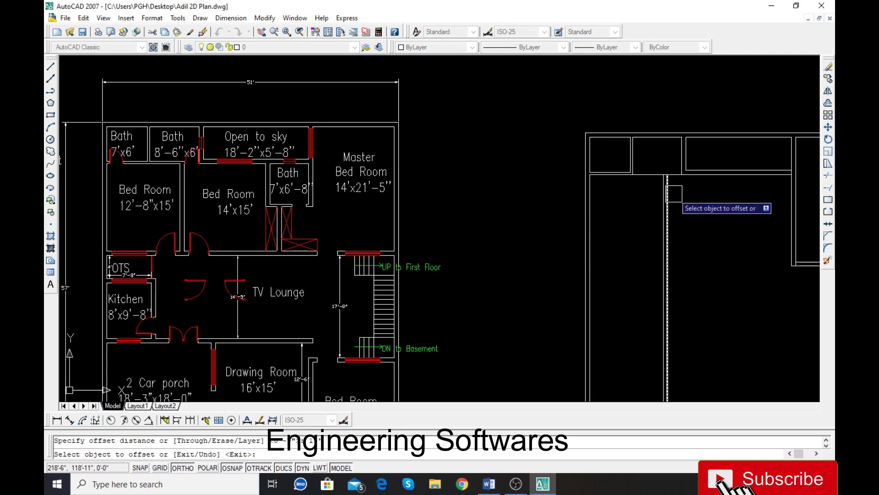
pyautogui.press('Escape')
# Step: Offset the bedrooms' new south line 9" further south to complete the wall thickness
pyautogui.press('Return')
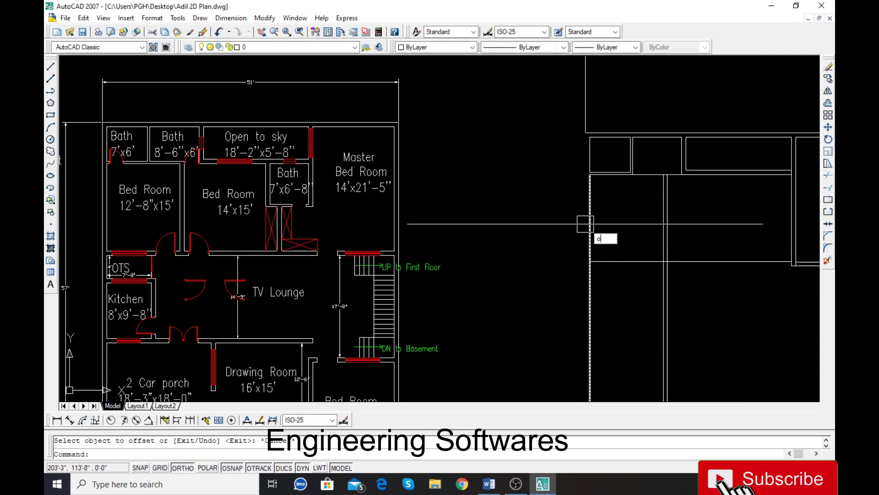
pyautogui.press('Return')
pyautogui.click(631, 262)
pyautogui.click(570, 273)
pyautogui.press('Escape')
# Step: Trim the baths' south wall line between the bedroom partition and the second bath's east wall
pyautogui.scroll(-2, 542, 235)
pyautogui.scroll(6, 704, 259)
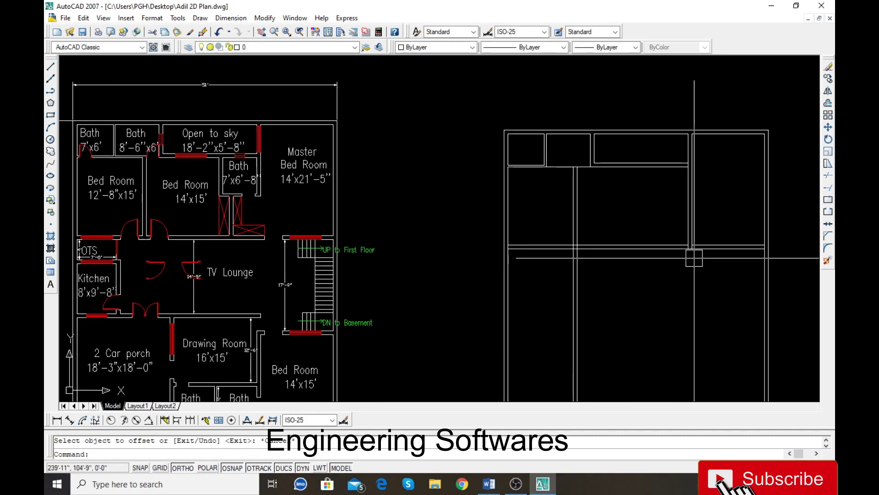
pyautogui.scroll(-4, 530, 211)
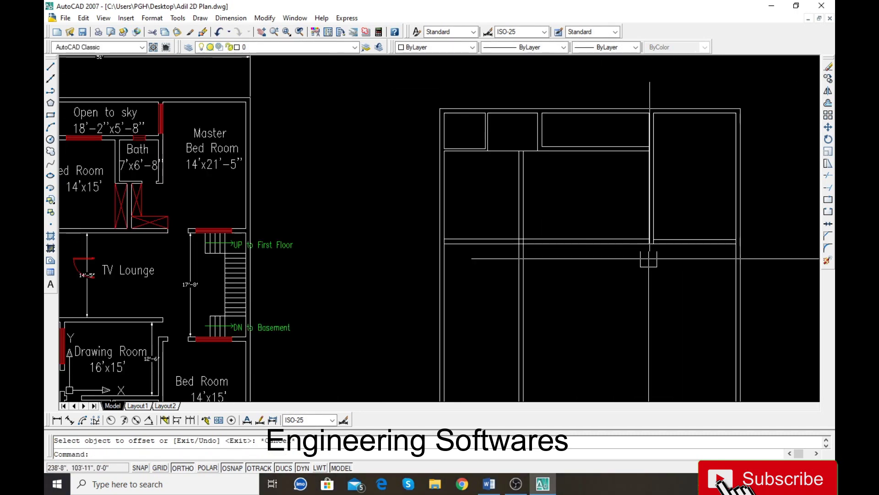
pyautogui.scroll(1, 546, 208)
pyautogui.scroll(-1, 556, 222)
pyautogui.scroll(2, 568, 196)
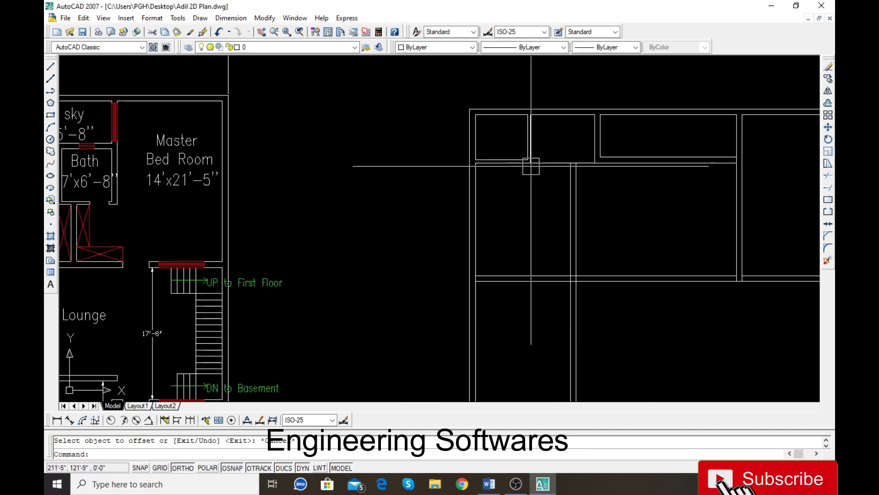
pyautogui.write('tr')
pyautogui.press('Return')
pyautogui.press('Return')
pyautogui.scroll(4, 582, 160)
pyautogui.scroll(-2, 591, 169)
pyautogui.scroll(1, 535, 163)
pyautogui.press('Escape')
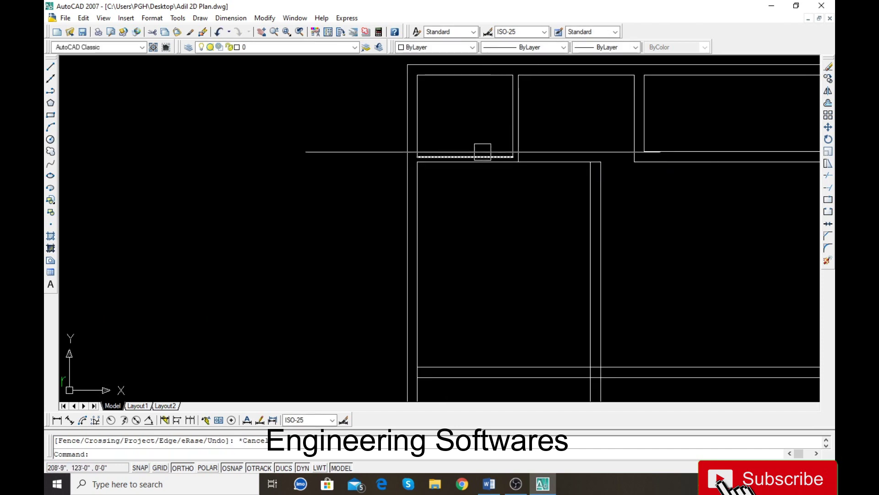
# Step: Replace the northwest bath's inner south line with a 4.5" northward offset of the wall line running beneath both baths
pyautogui.click(489, 152)
pyautogui.press('Delete')
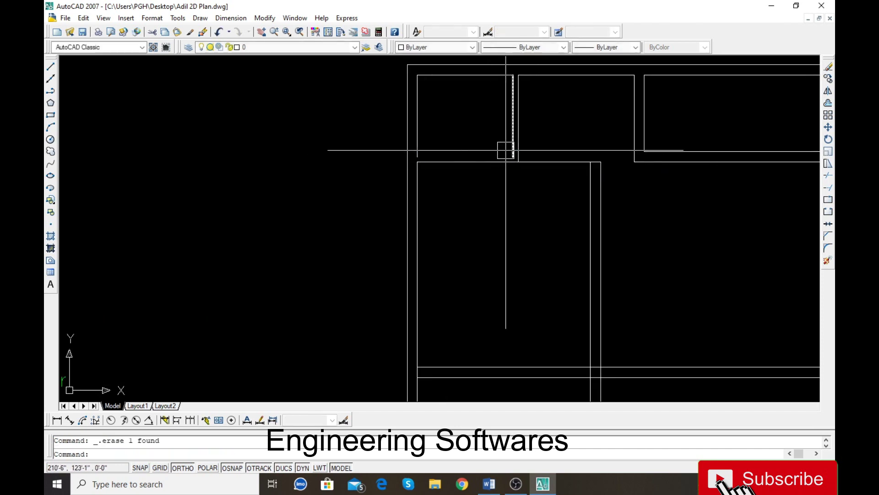
pyautogui.write('o')
pyautogui.press('Return')
pyautogui.write('4')
pyautogui.press('Return')
pyautogui.click(507, 159)
pyautogui.click(503, 147)
pyautogui.press('Escape')
pyautogui.scroll(2, 456, 162)
pyautogui.write('ex')
pyautogui.press('Return')
pyautogui.press('Return')
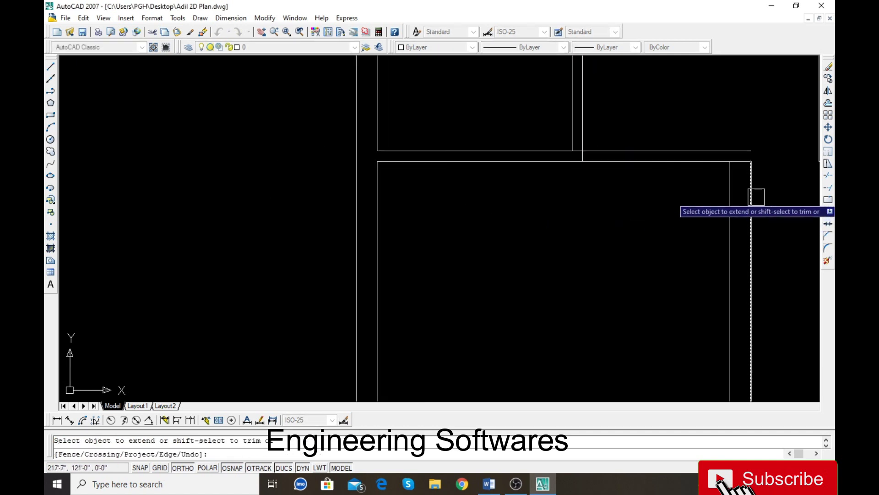
pyautogui.press('Escape')
pyautogui.scroll(-2, 500, 167)
pyautogui.scroll(-3, 476, 196)
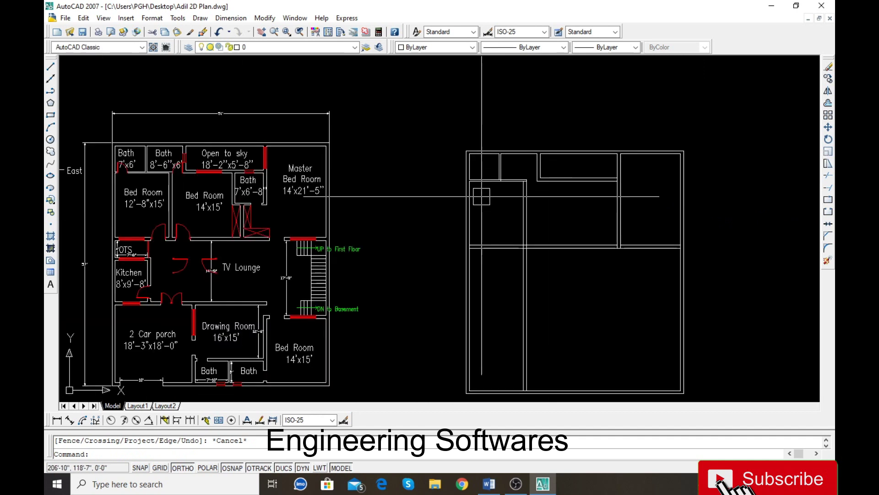